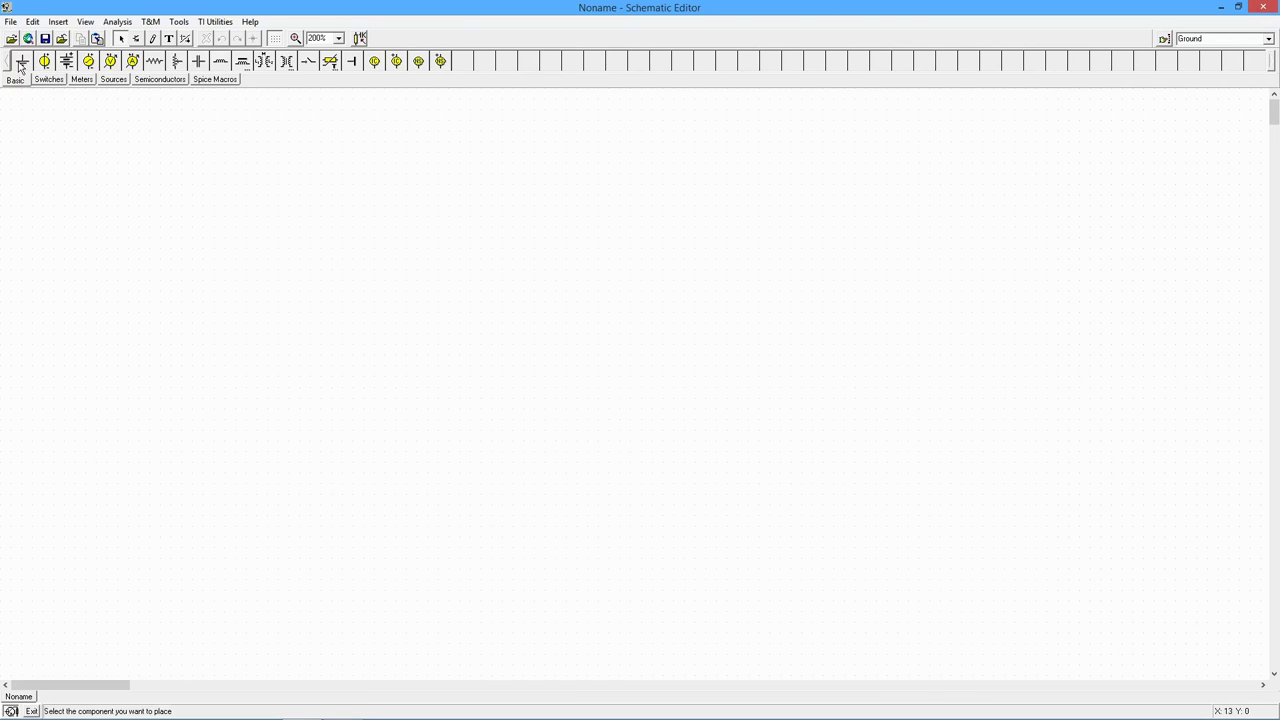
Place a ground on the left of the sheet and resistor R1 near the top
{"action": "left_click", "coordinate": [22, 61]}
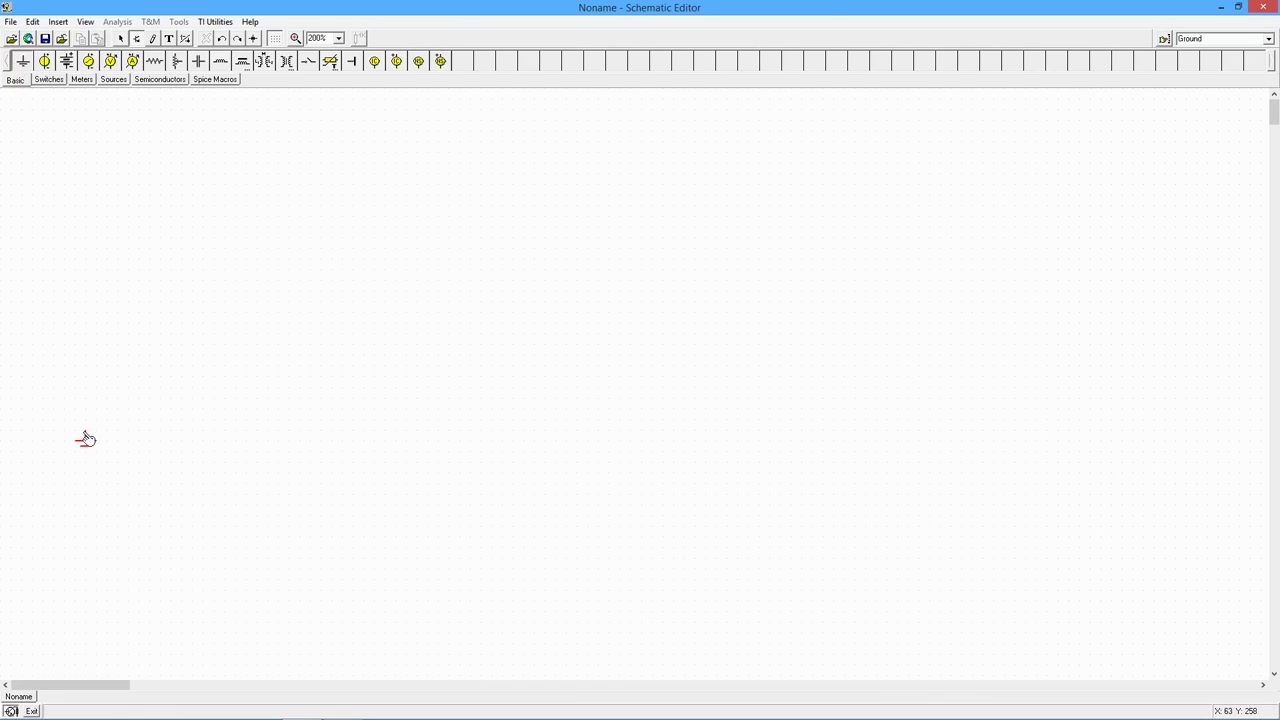
{"action": "left_click", "coordinate": [88, 430]}
{"action": "left_click", "coordinate": [155, 61]}
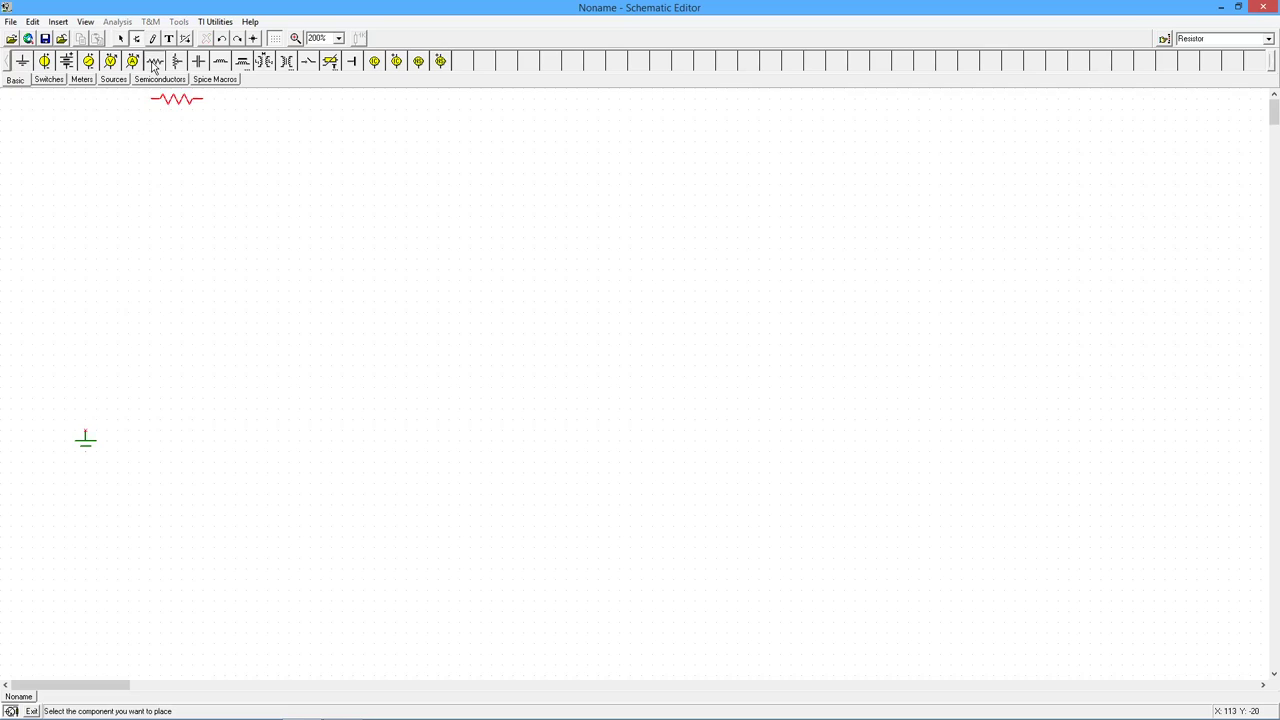
{"action": "left_click", "coordinate": [160, 229]}
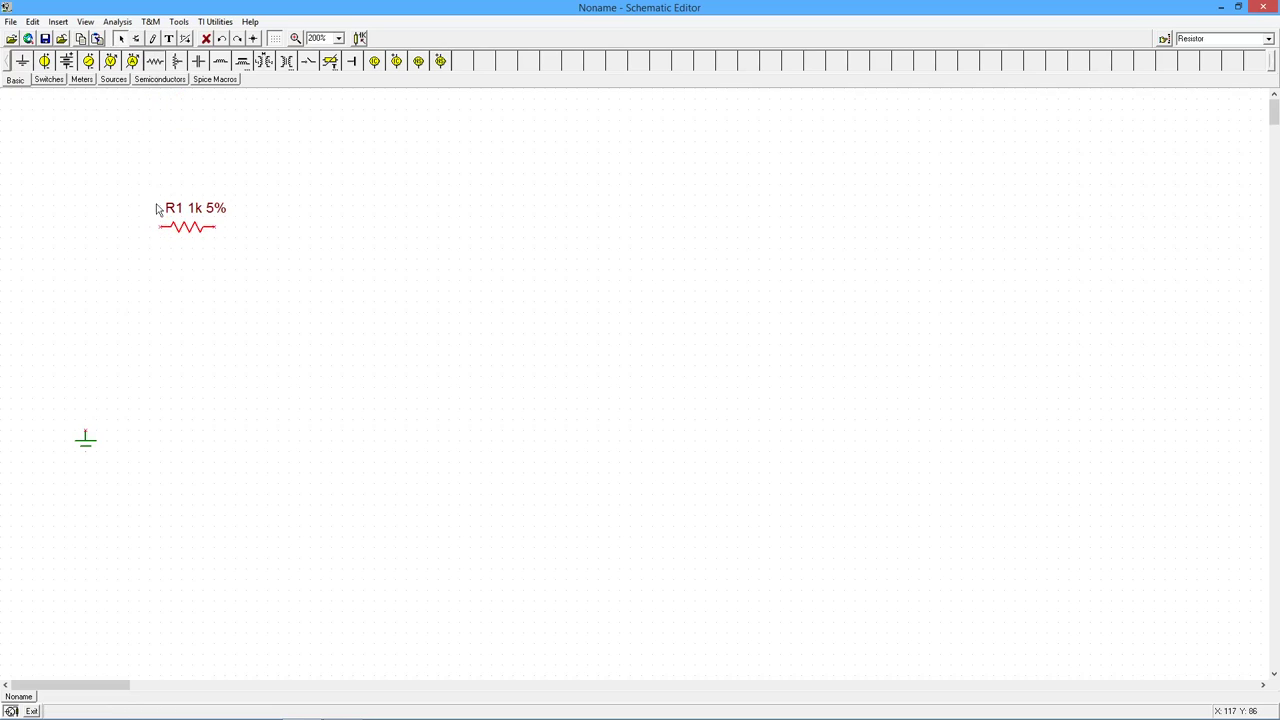
Add resistor R2 and capacitor C1, both rotated vertical, with C1 stacked directly above R2
{"action": "left_click", "coordinate": [155, 62]}
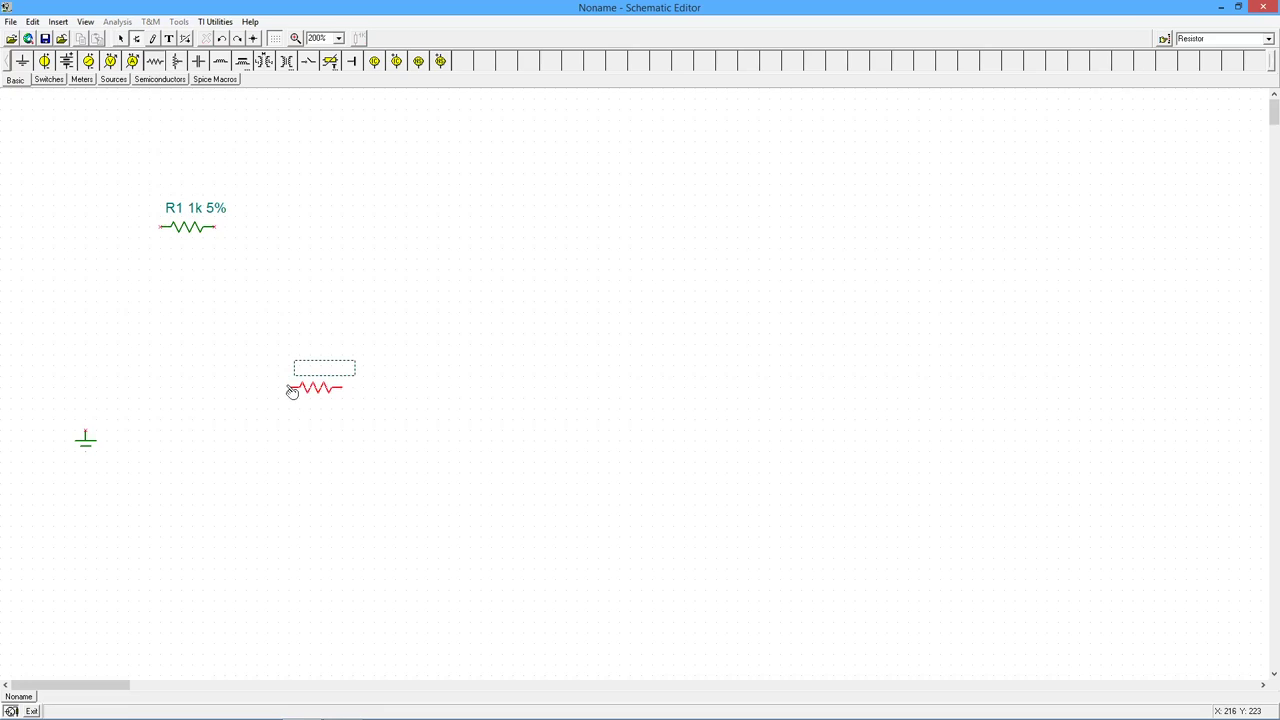
{"action": "left_click", "coordinate": [291, 389]}
{"action": "key", "text": "ctrl+r"}
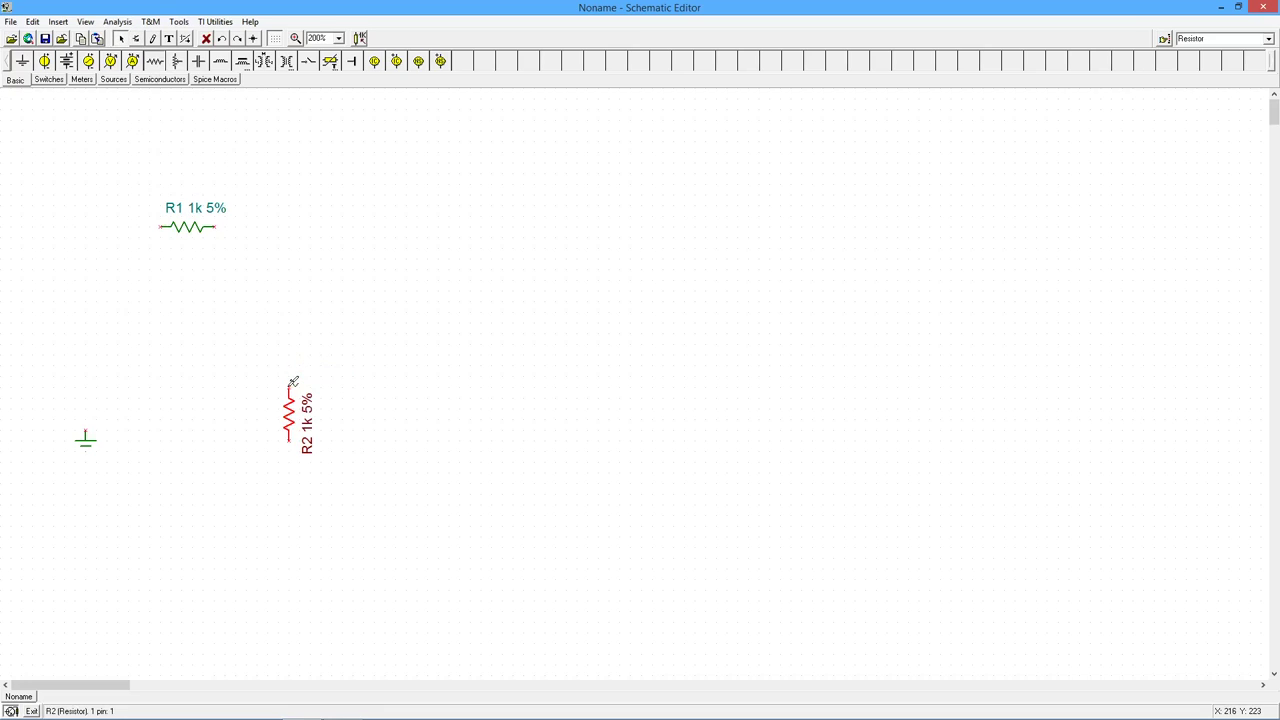
{"action": "left_click", "coordinate": [198, 64]}
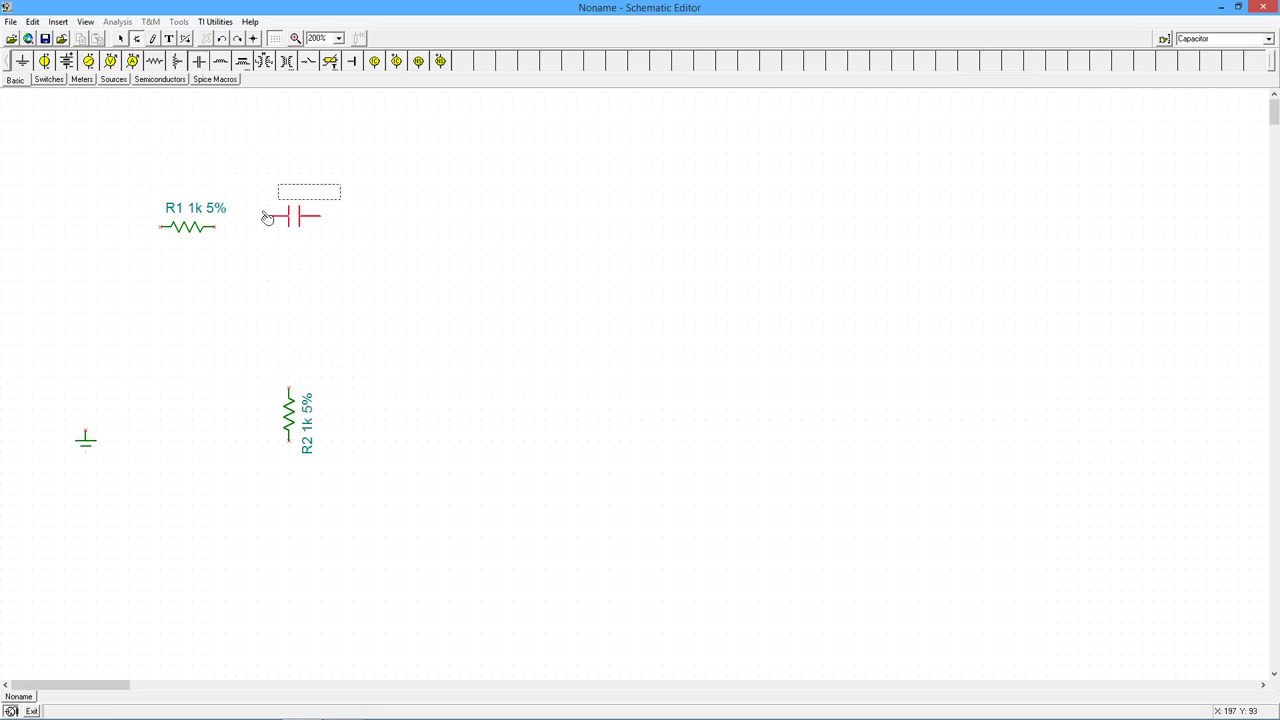
{"action": "left_click", "coordinate": [300, 292]}
{"action": "key", "text": "ctrl+r"}
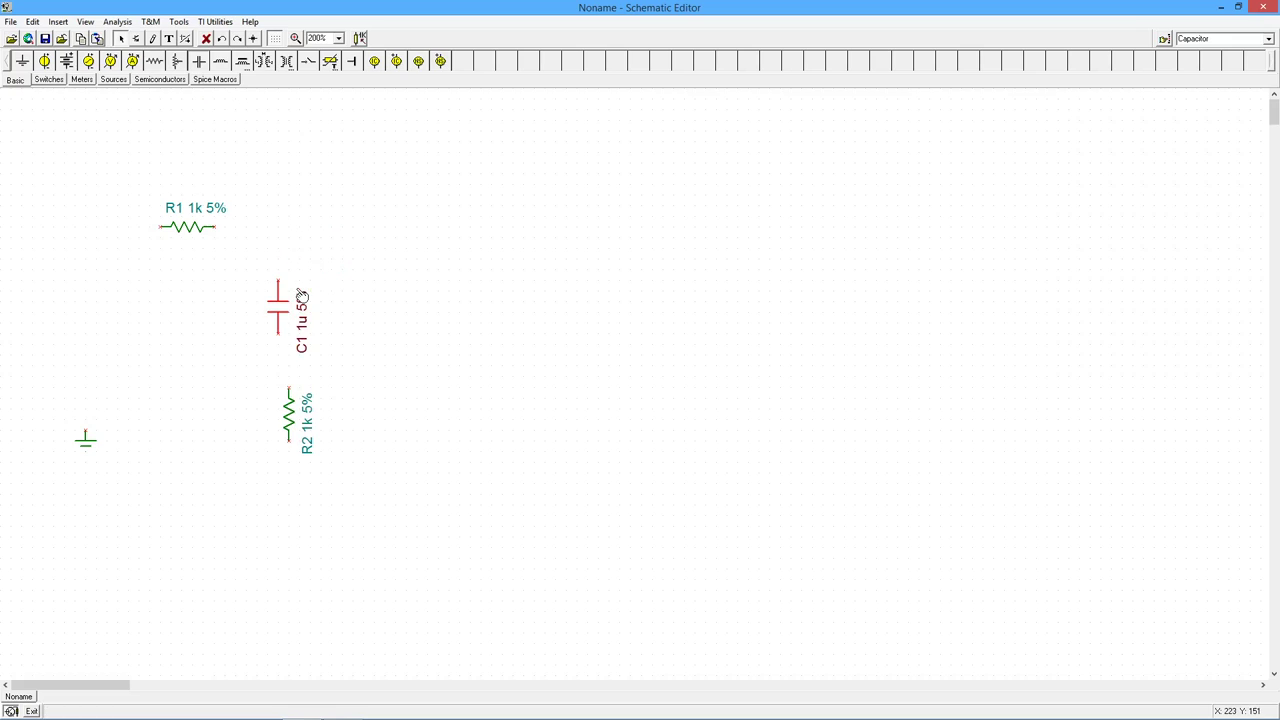
{"action": "left_click_drag", "start_coordinate": [281, 306], "coordinate": [298, 285]}
{"action": "left_click_drag", "start_coordinate": [289, 404], "coordinate": [300, 370]}
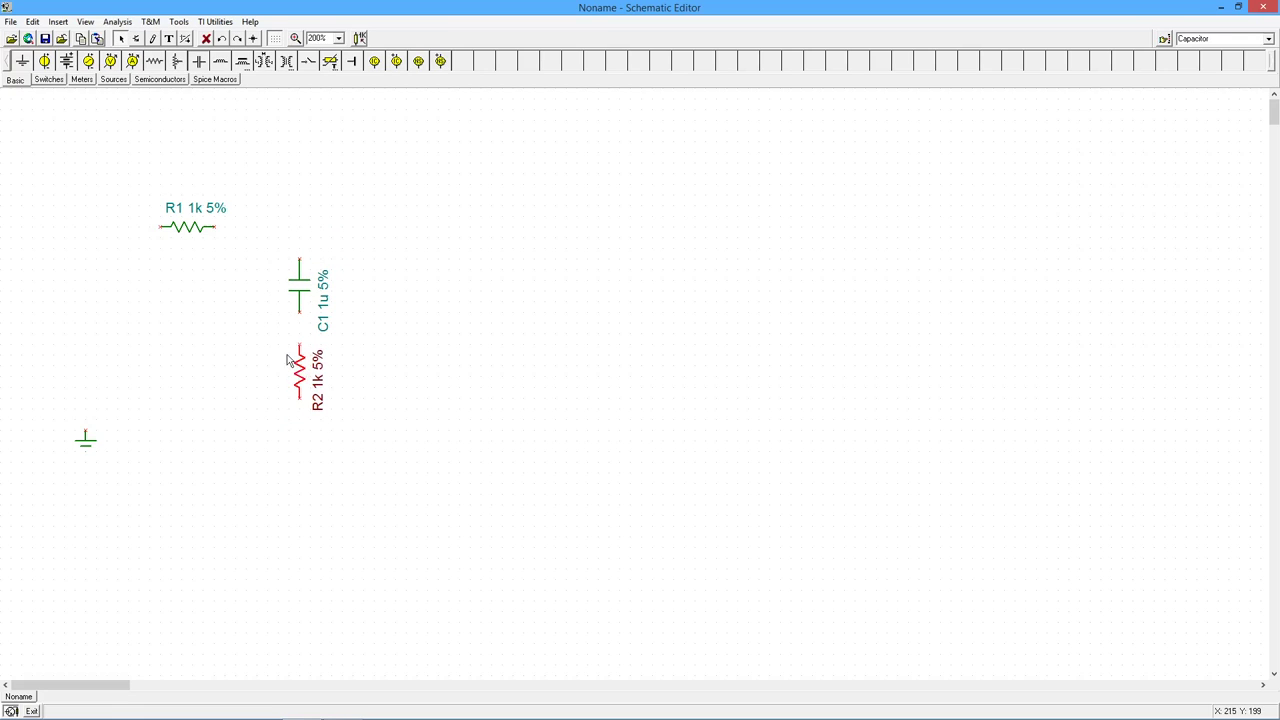
Set R1's resistance to 820 and C1's capacitance to 100n
{"action": "double_click", "coordinate": [190, 228]}
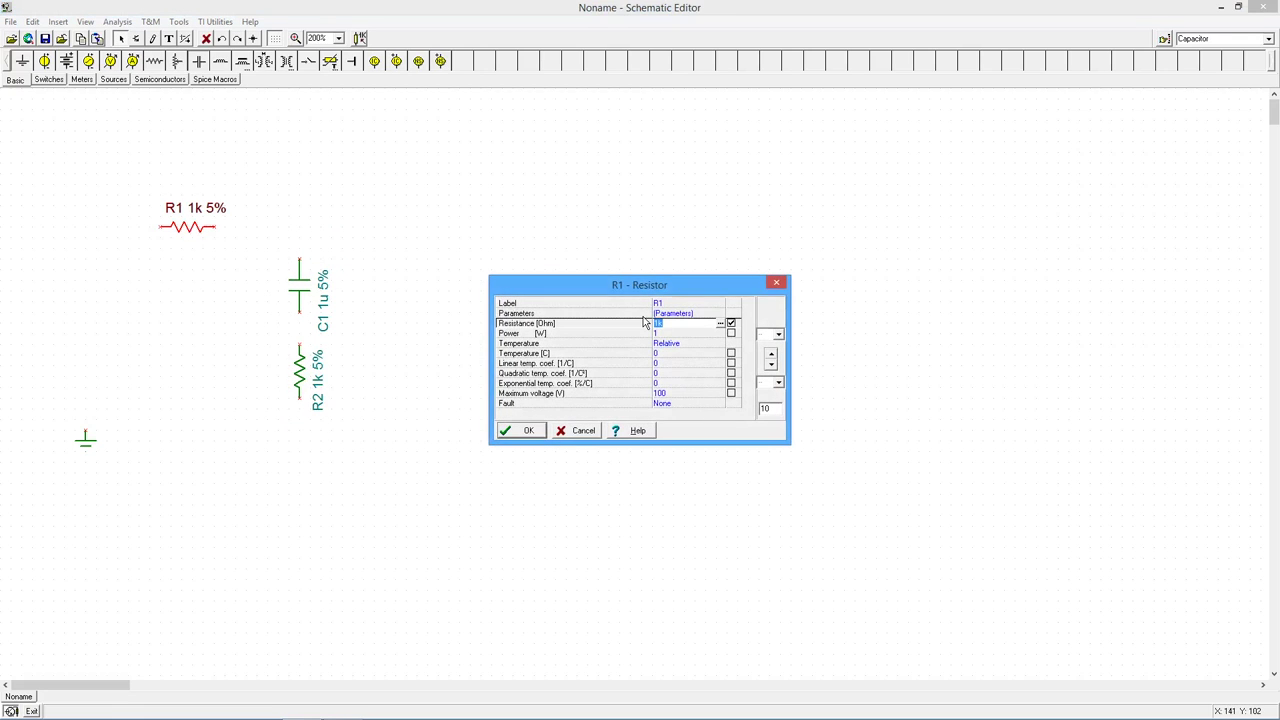
{"action": "type", "text": "820"}
{"action": "key", "text": "Return"}
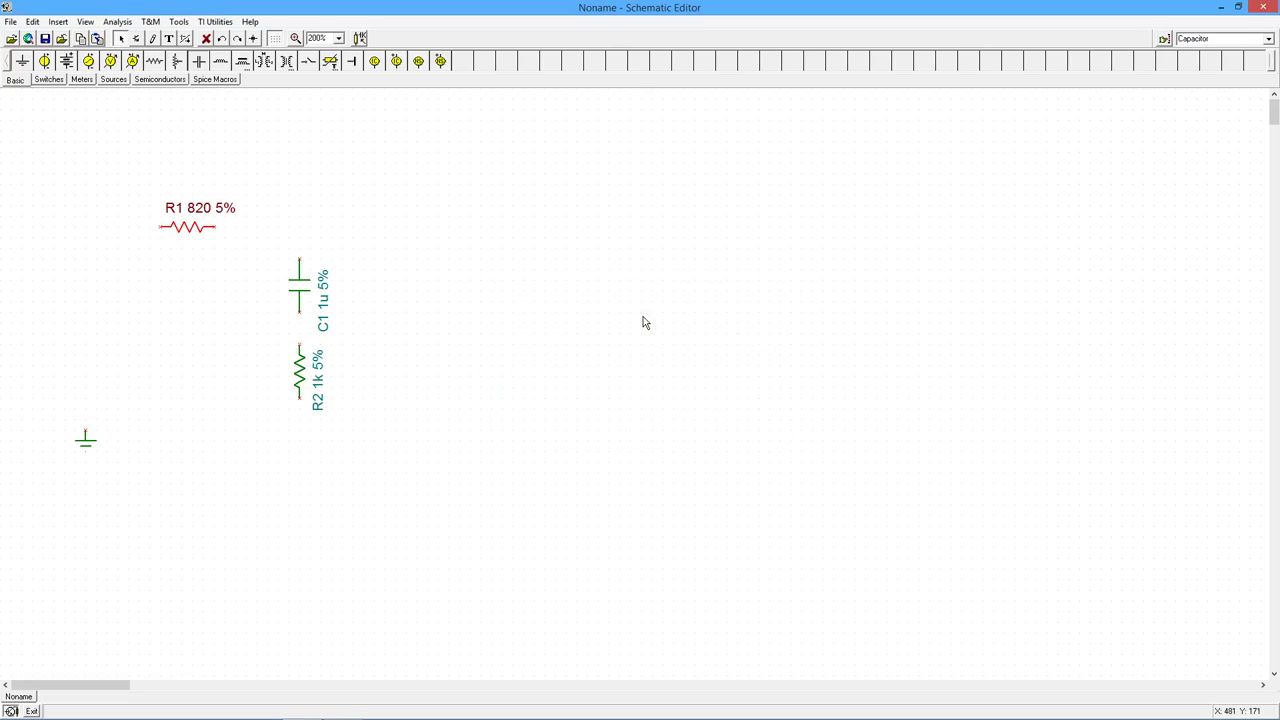
{"action": "left_click", "coordinate": [330, 316]}
{"action": "key", "text": "Delete"}
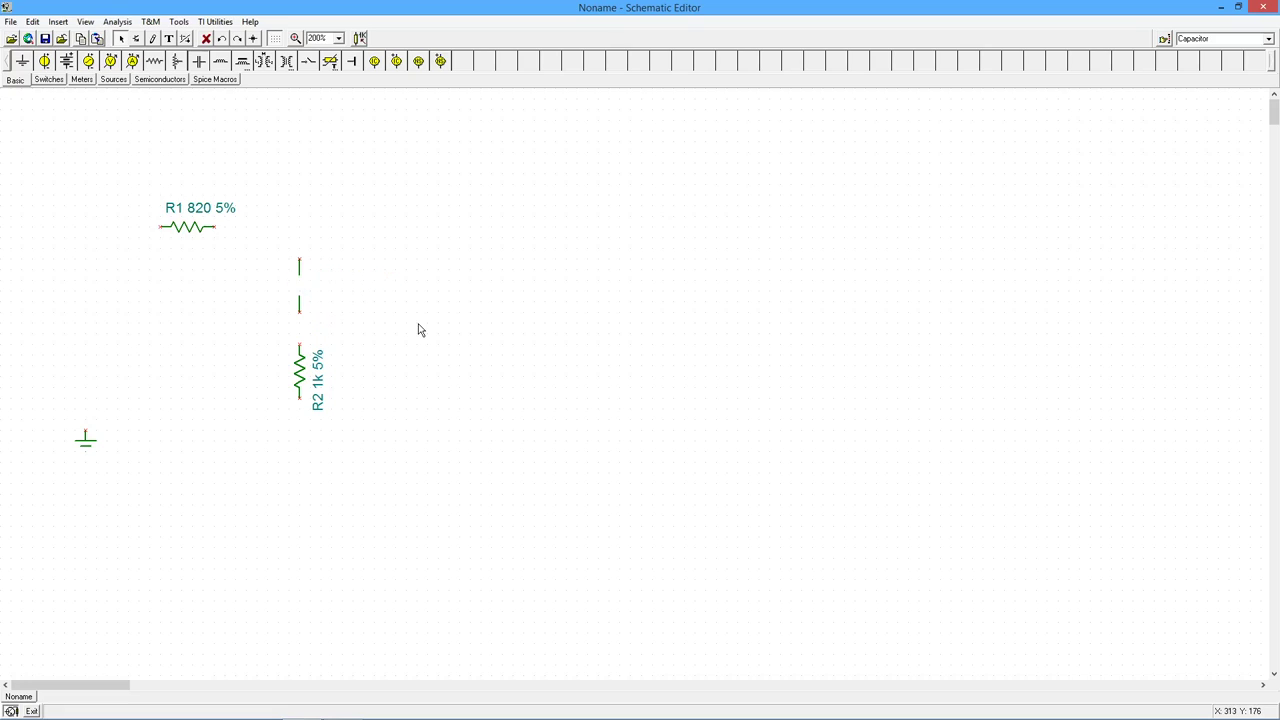
{"action": "key", "text": "ctrl+z"}
{"action": "double_click", "coordinate": [366, 285]}
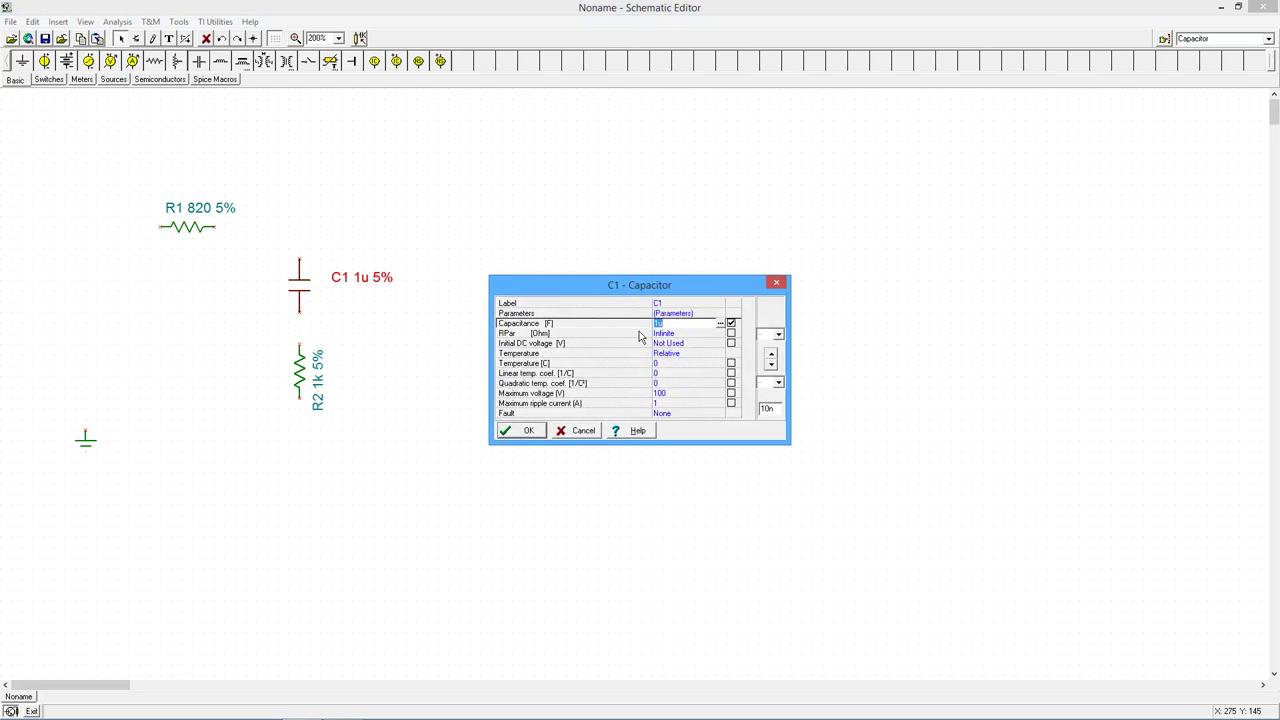
{"action": "type", "text": "100n"}
{"action": "key", "text": "Return"}
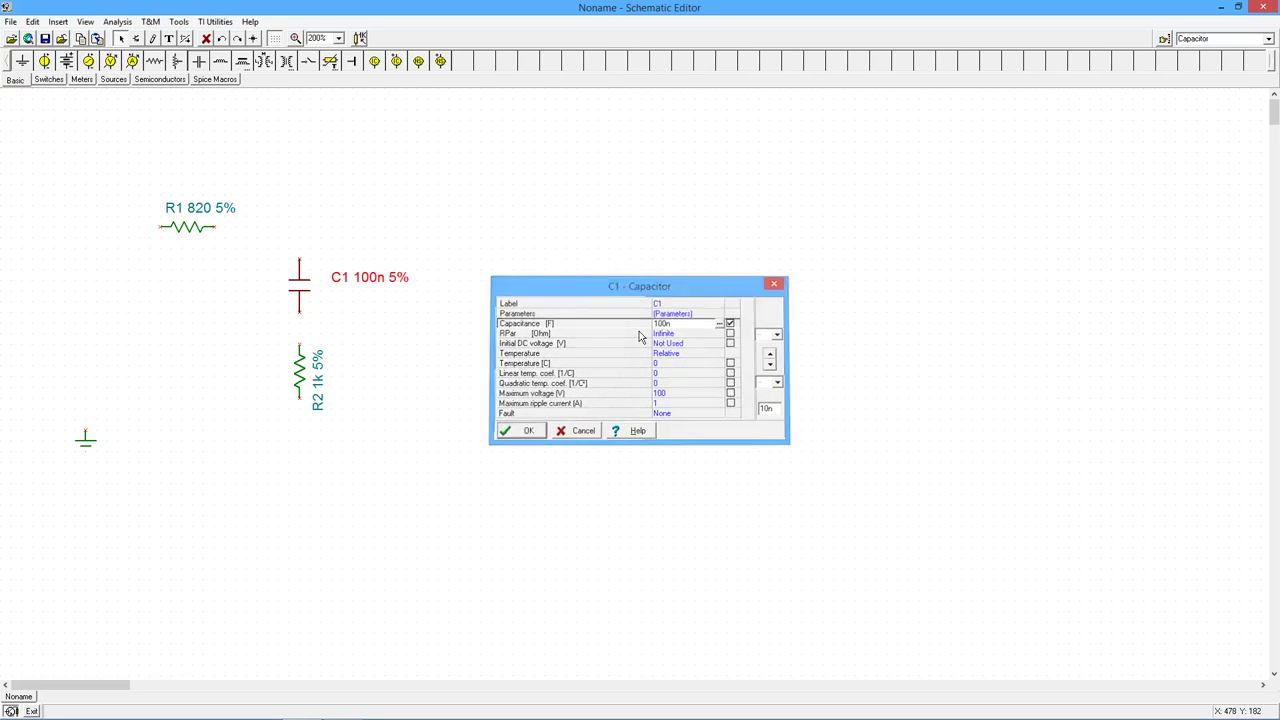
Turn R2's label horizontal and set R2's resistance to 390
{"action": "left_click", "coordinate": [462, 410]}
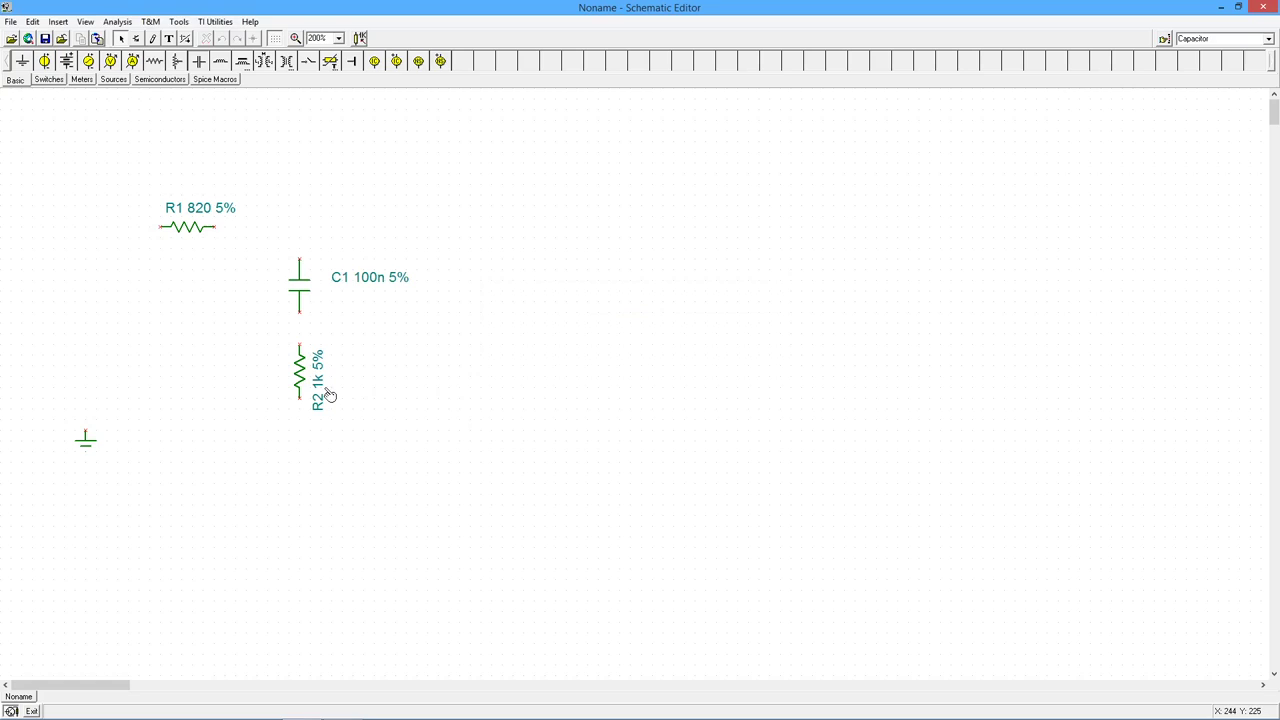
{"action": "left_click", "coordinate": [329, 395]}
{"action": "key", "text": "ctrl+r"}
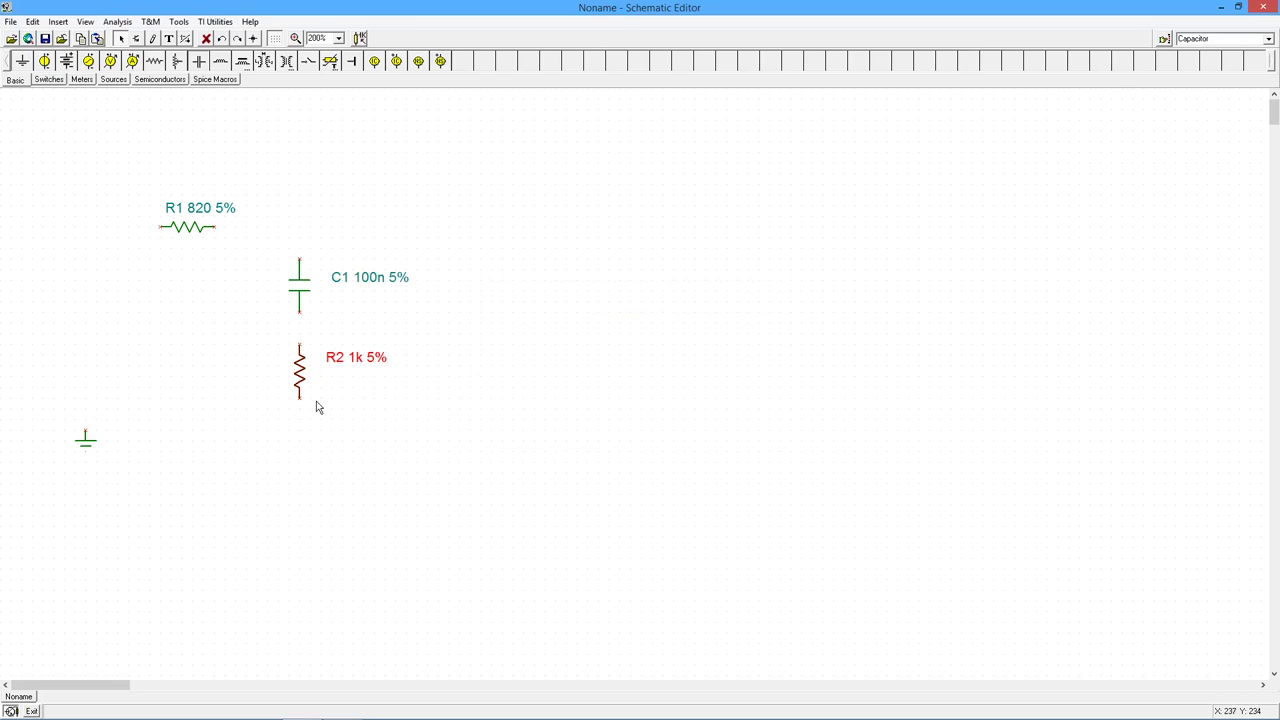
{"action": "left_click", "coordinate": [257, 434]}
{"action": "double_click", "coordinate": [298, 383]}
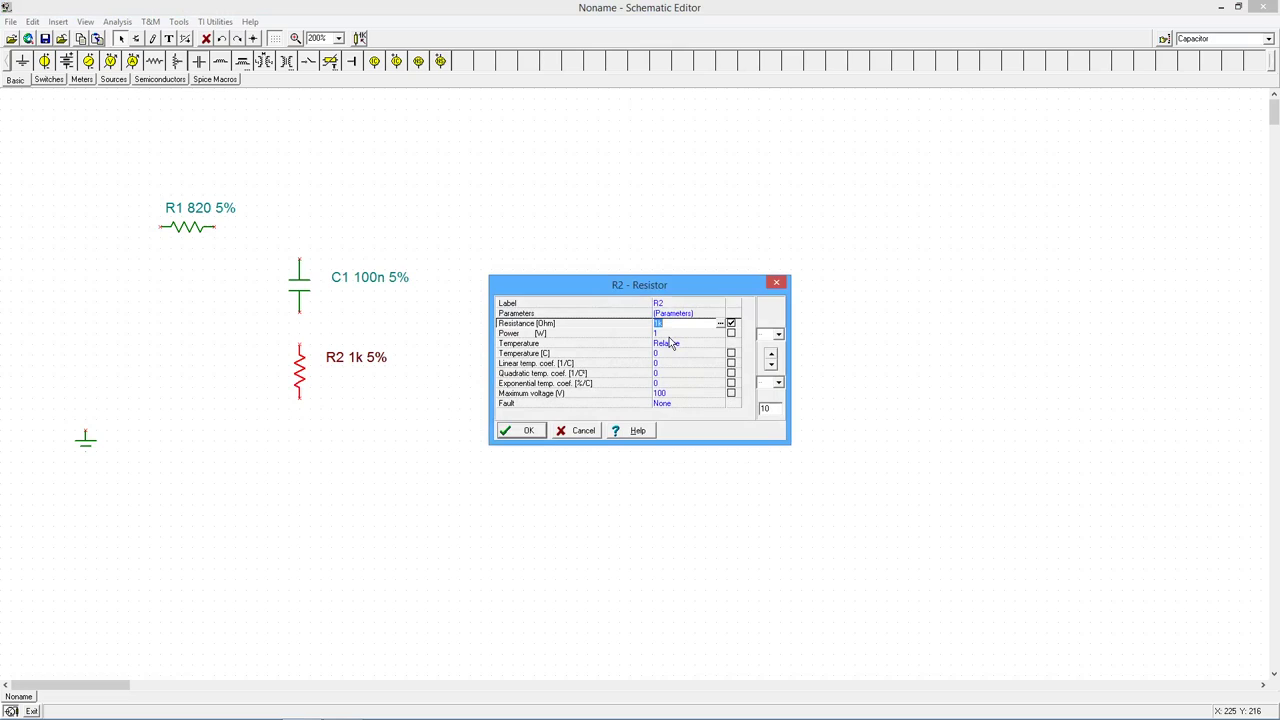
{"action": "type", "text": "390"}
{"action": "key", "text": "Return"}
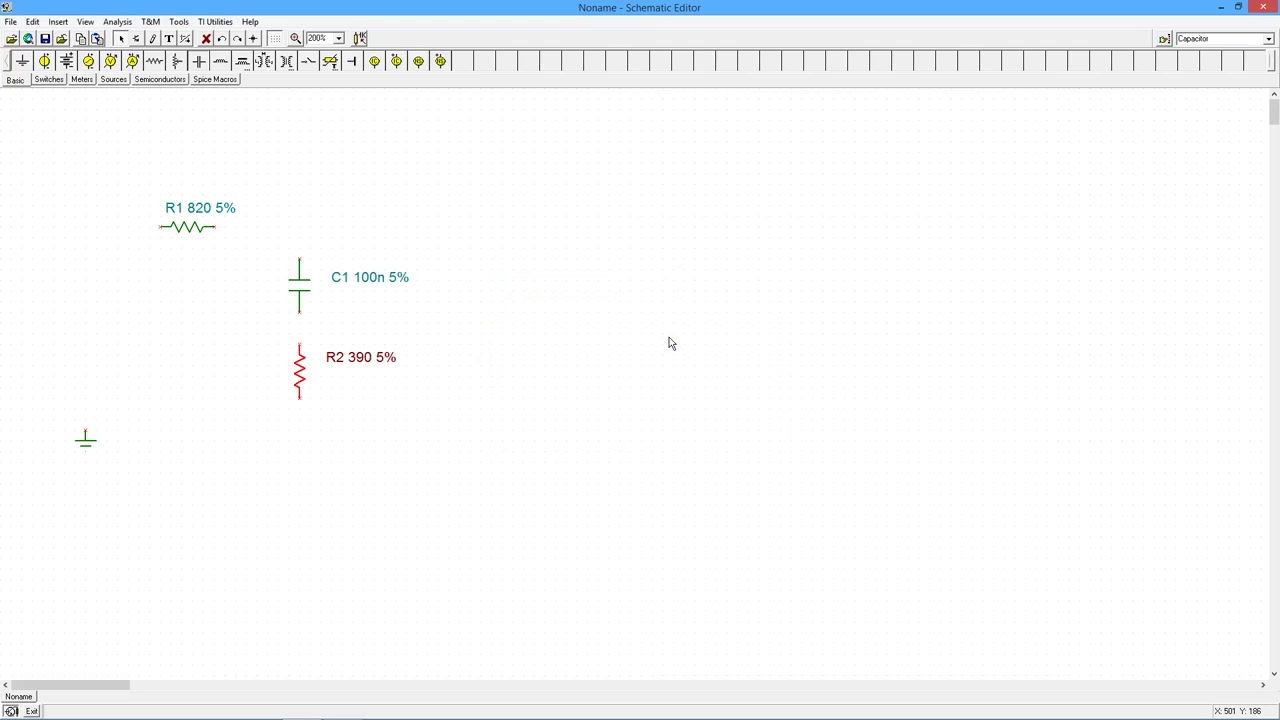
Move the ground slightly lower and place voltage generator VG1 left of the circuit
{"action": "left_click", "coordinate": [86, 444]}
{"action": "left_click_drag", "start_coordinate": [86, 444], "coordinate": [86, 464]}
{"action": "left_click", "coordinate": [114, 81]}
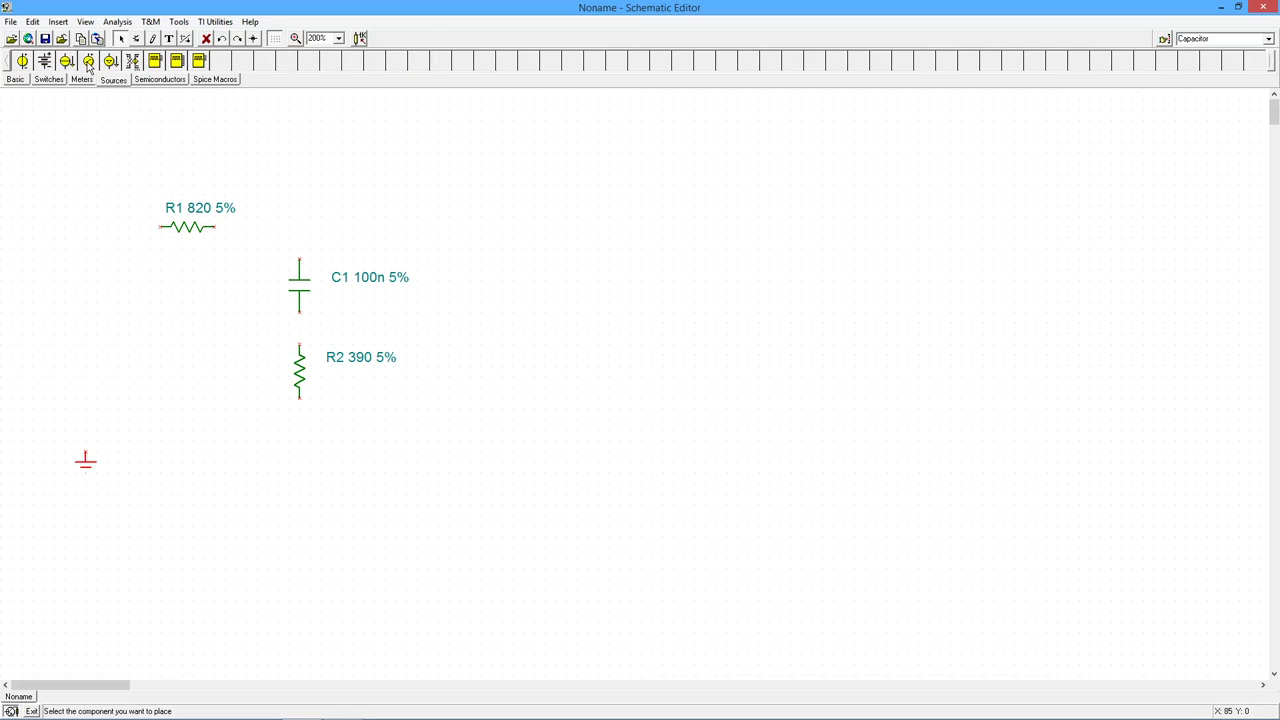
{"action": "left_click", "coordinate": [88, 62]}
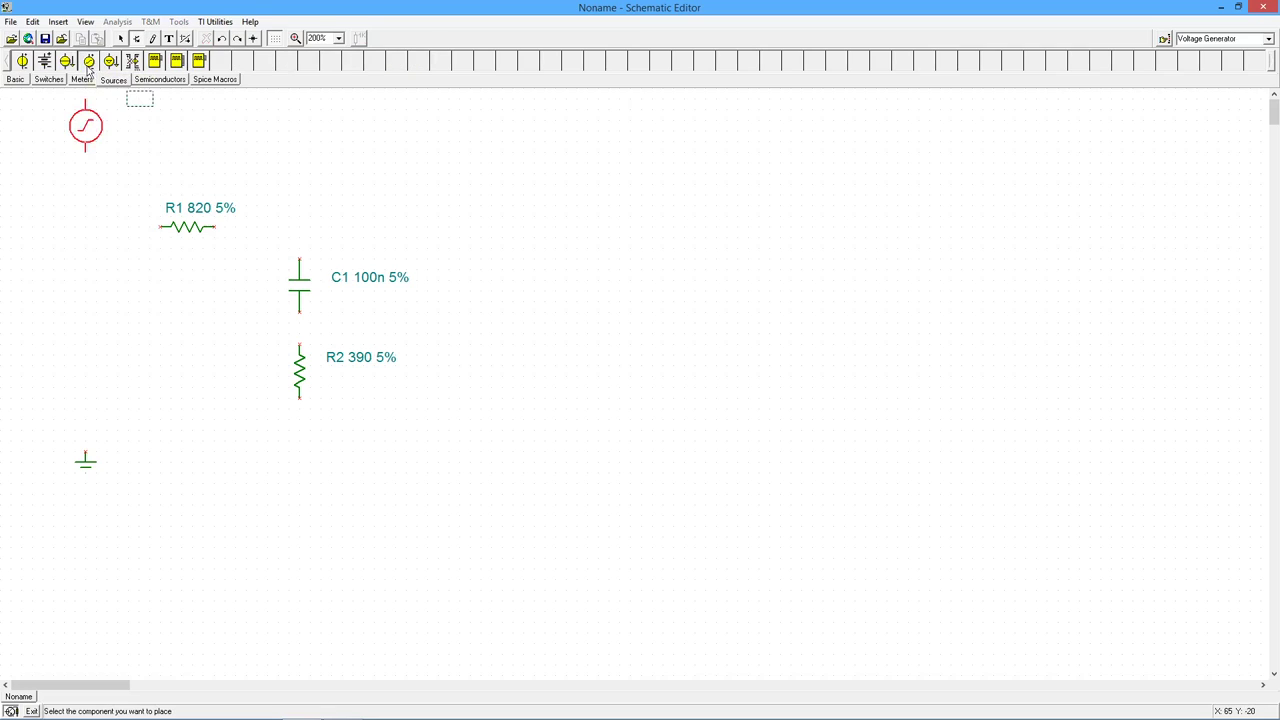
{"action": "left_click", "coordinate": [88, 318]}
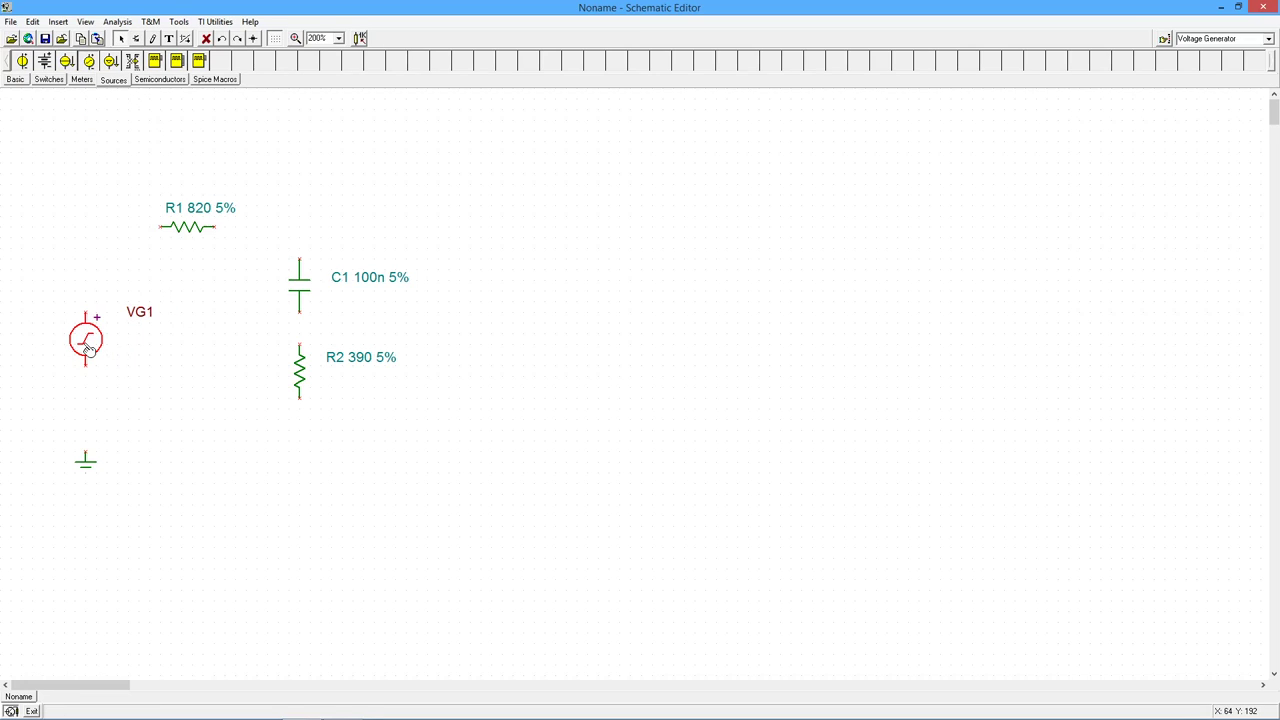
Change VG1's signal to a sinusoidal wave with 1k frequency
{"action": "double_click", "coordinate": [87, 345]}
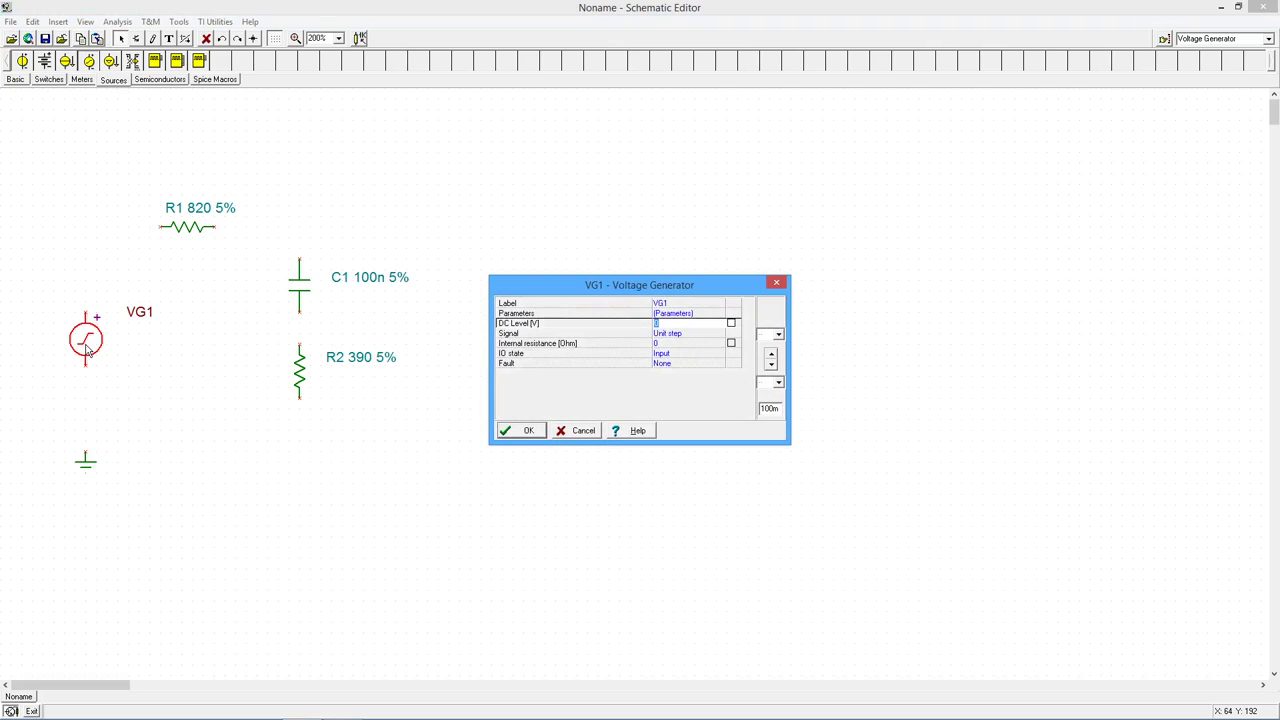
{"action": "left_click", "coordinate": [681, 336]}
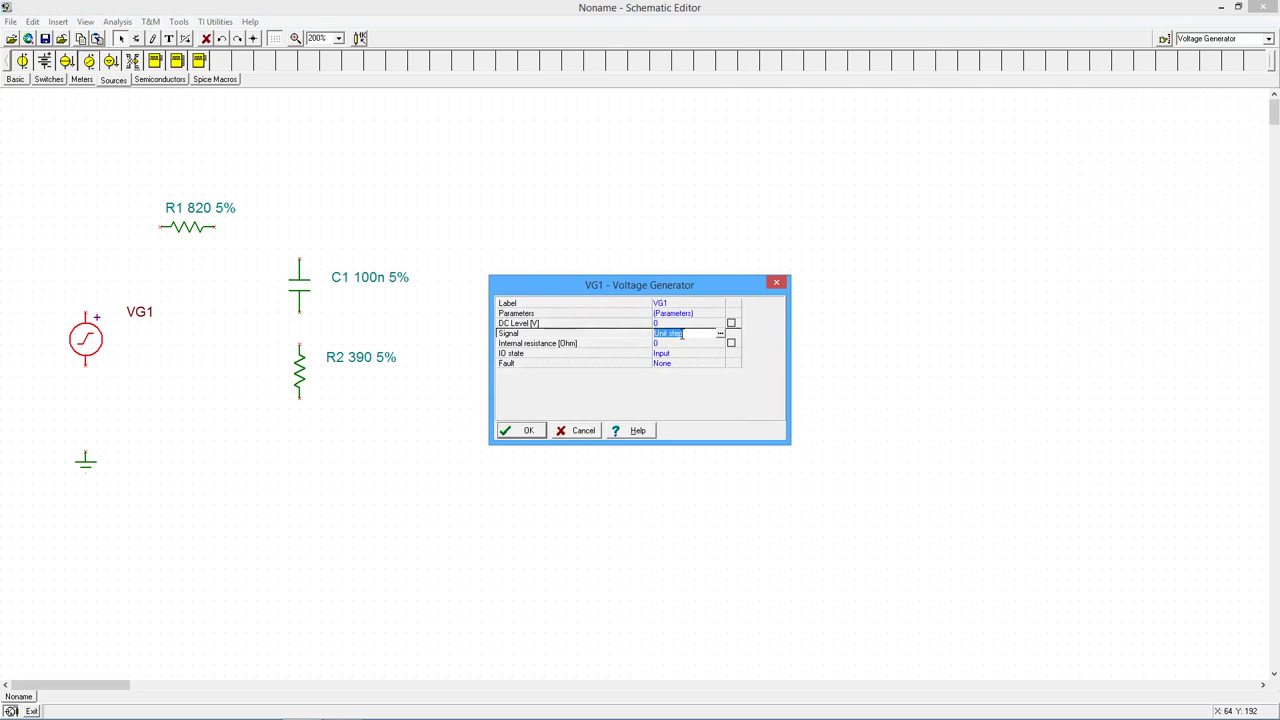
{"action": "left_click", "coordinate": [726, 336]}
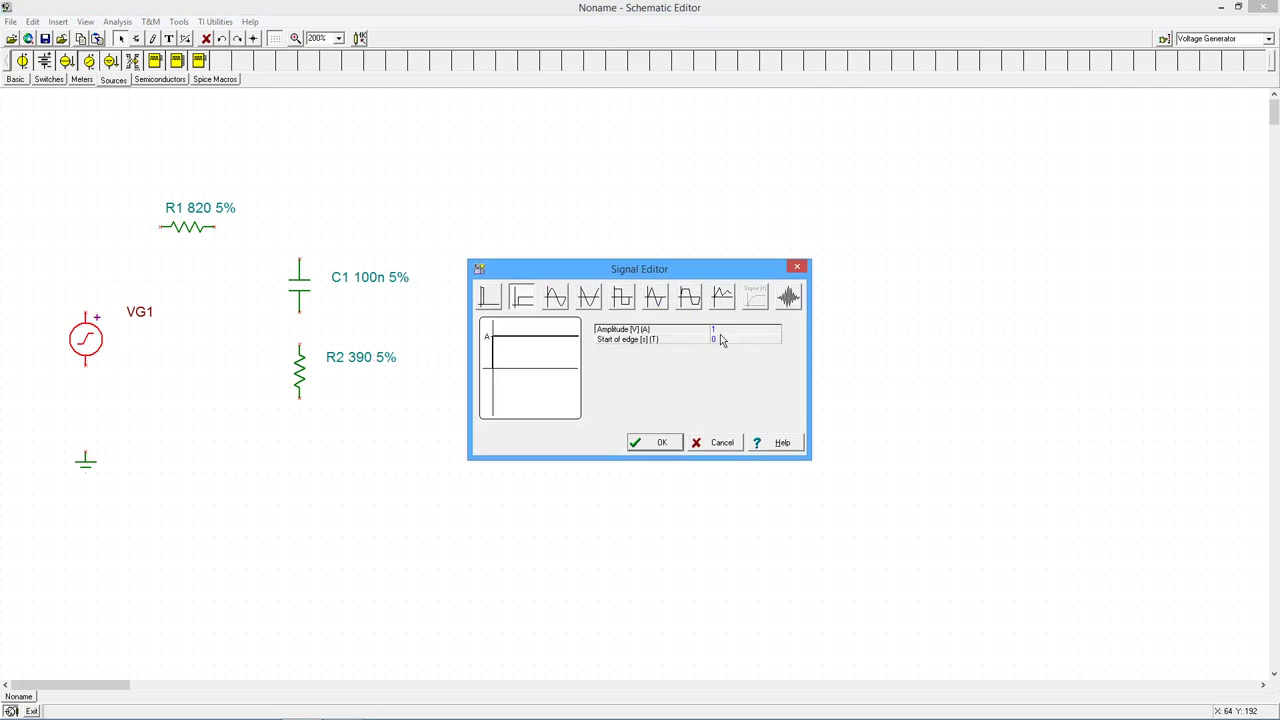
{"action": "left_click", "coordinate": [556, 300]}
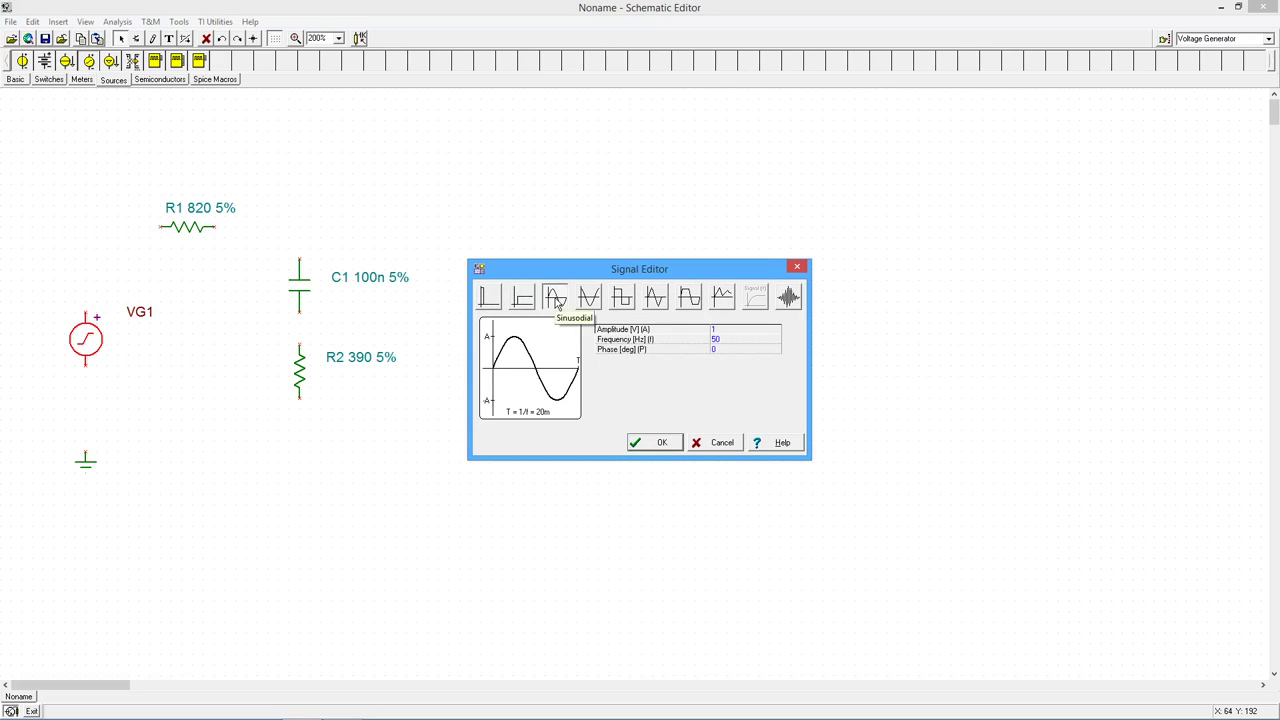
{"action": "left_click", "coordinate": [726, 340]}
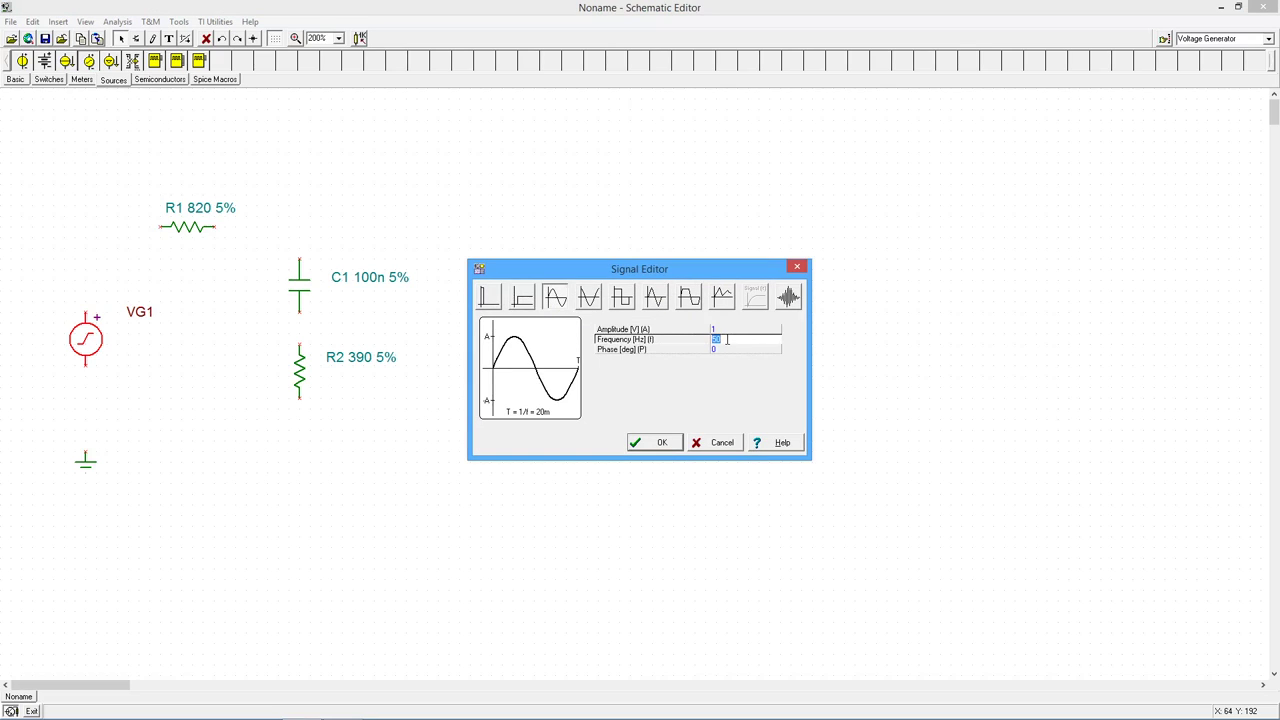
{"action": "type", "text": "1k"}
{"action": "key", "text": "Return"}
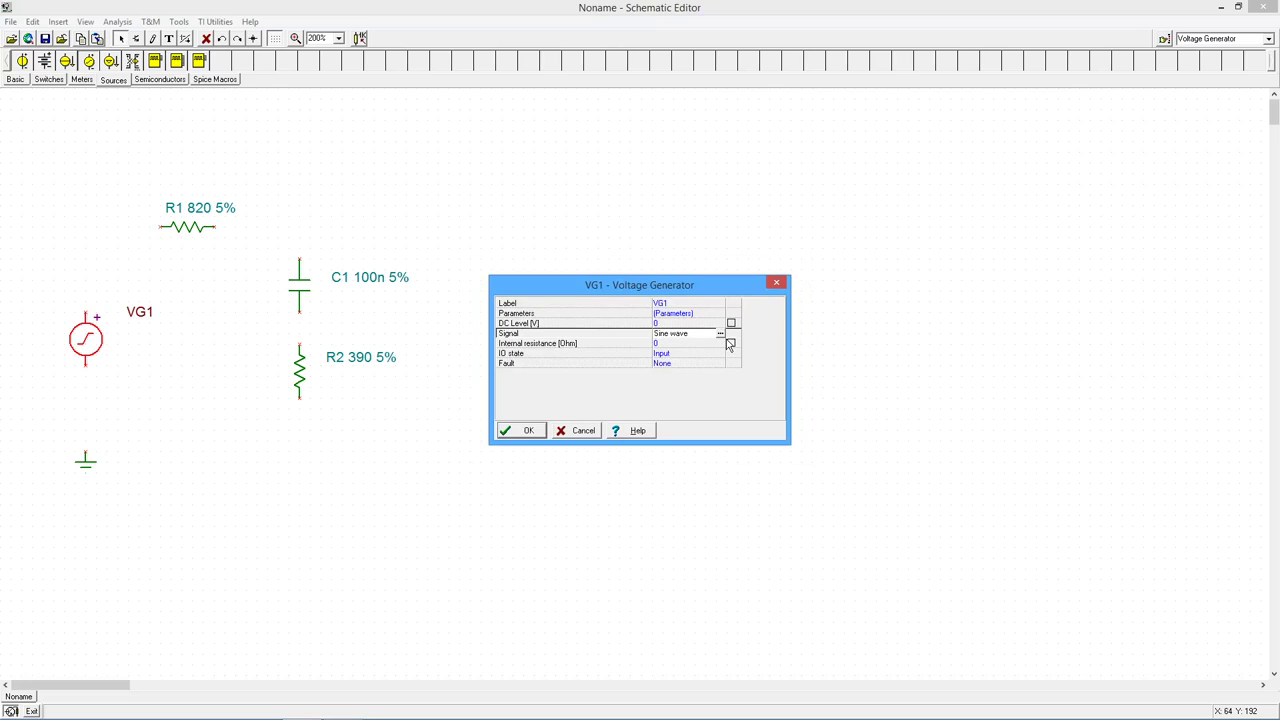
Wire ground to VG1, VG1 to R1, C1 to R2, and R2 back to ground
{"action": "left_click", "coordinate": [522, 431]}
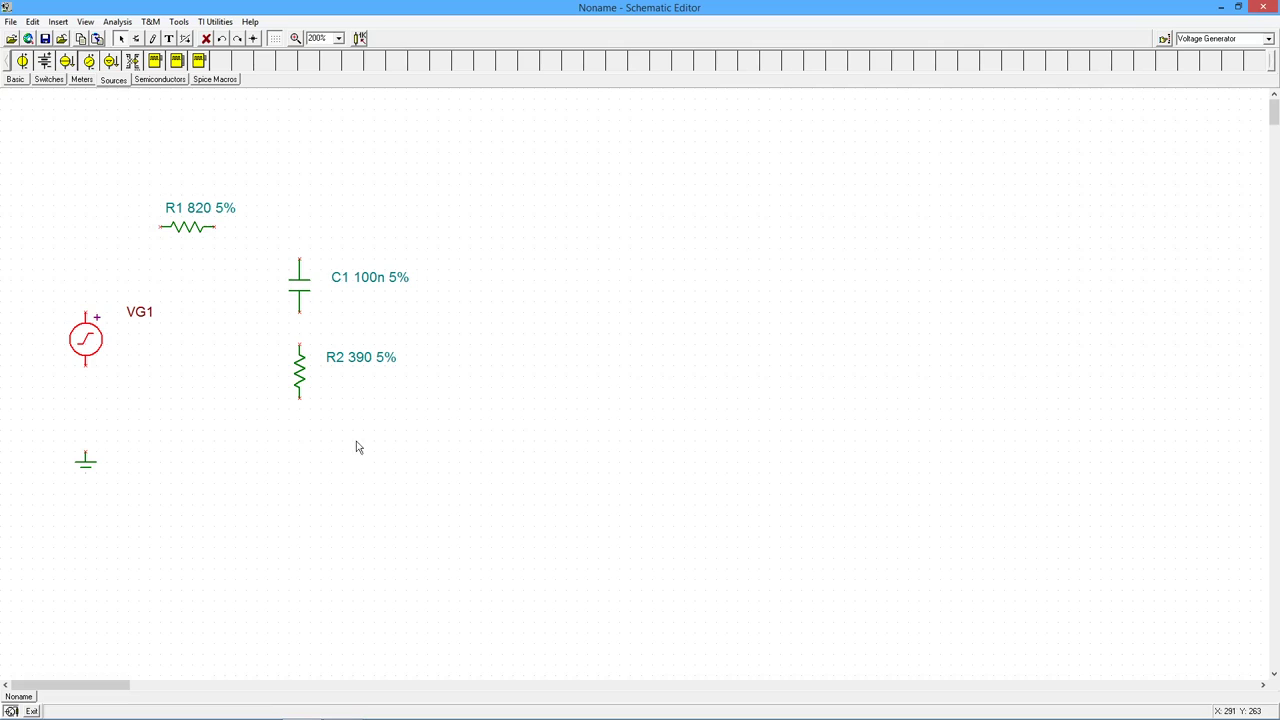
{"action": "left_click_drag", "start_coordinate": [86, 445], "coordinate": [91, 370]}
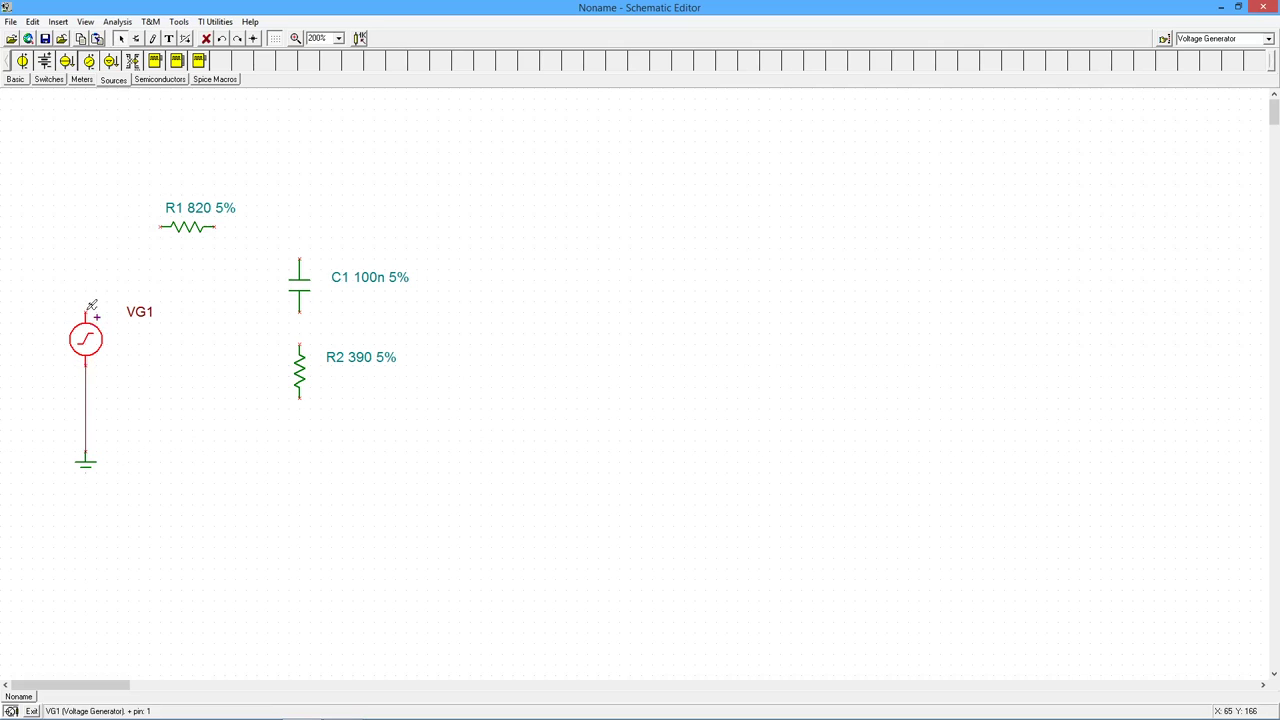
{"action": "mouse_move", "coordinate": [91, 305]}
{"action": "left_mouse_down"}
{"action": "mouse_move", "coordinate": [110, 216]}
{"action": "mouse_move", "coordinate": [160, 233]}
{"action": "mouse_move", "coordinate": [300, 231]}
{"action": "mouse_move", "coordinate": [300, 260]}
{"action": "left_mouse_up"}
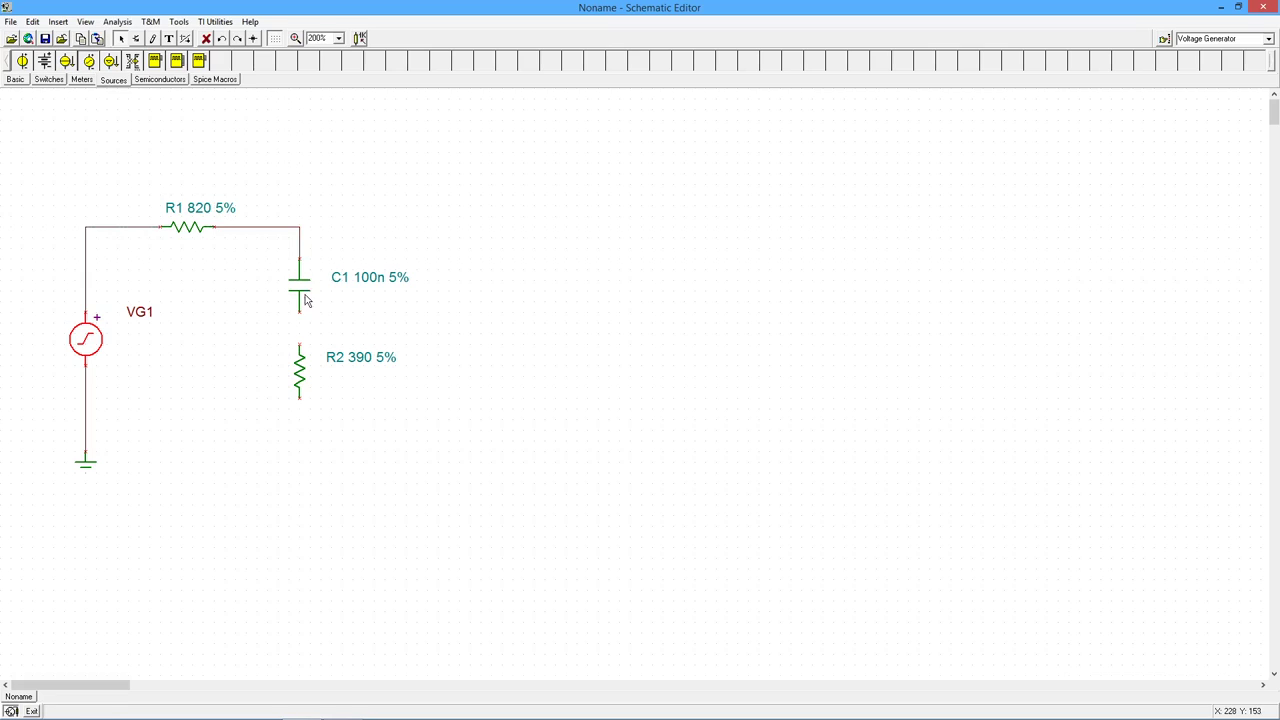
{"action": "left_click_drag", "start_coordinate": [304, 308], "coordinate": [300, 346]}
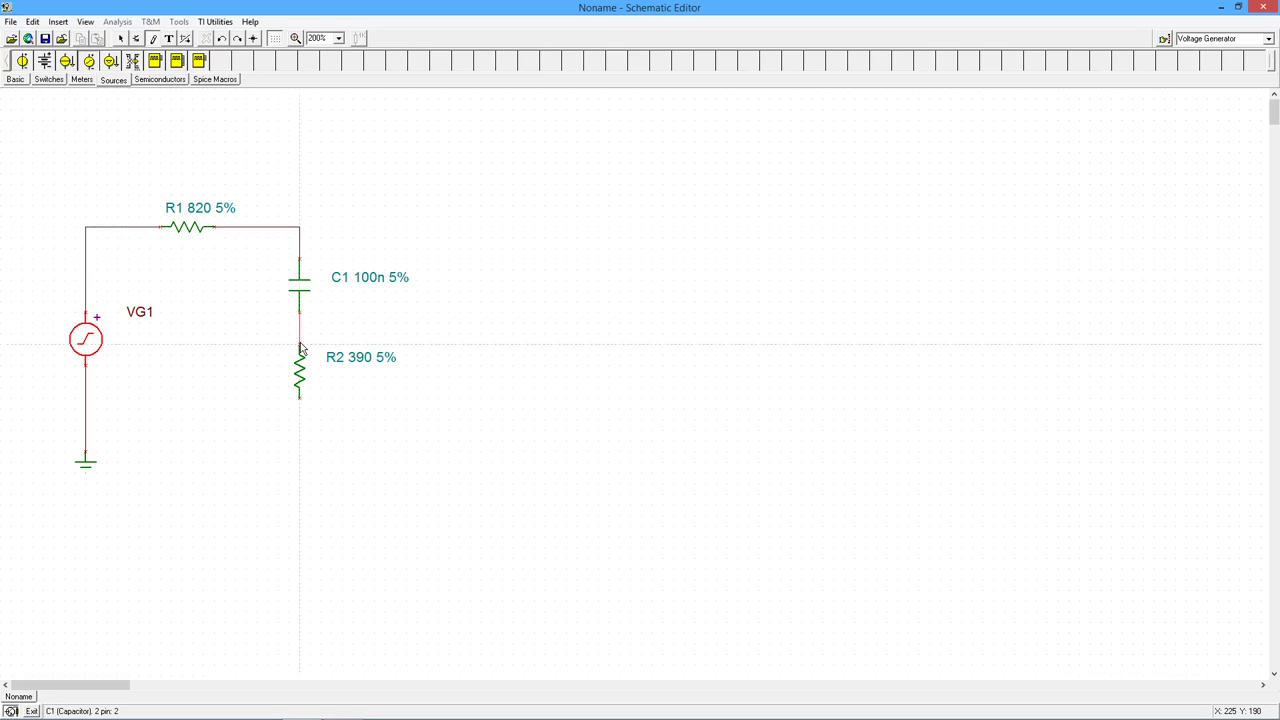
{"action": "mouse_move", "coordinate": [303, 397]}
{"action": "left_mouse_down"}
{"action": "mouse_move", "coordinate": [294, 420]}
{"action": "mouse_move", "coordinate": [86, 430]}
{"action": "left_mouse_up"}
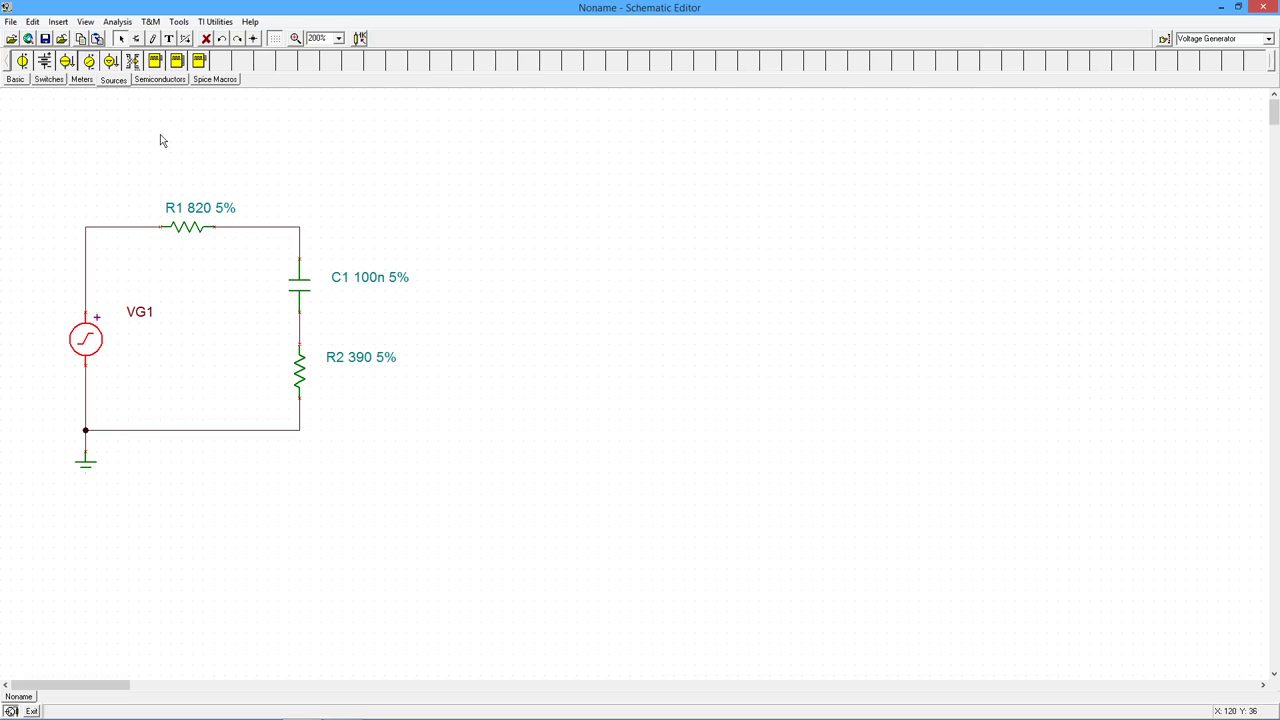
Place voltage pins VF1 on the top-left wire, VF2 at R1's right end, VF3 between C1 and R2, with VF3's label moved right
{"action": "left_click", "coordinate": [80, 81]}
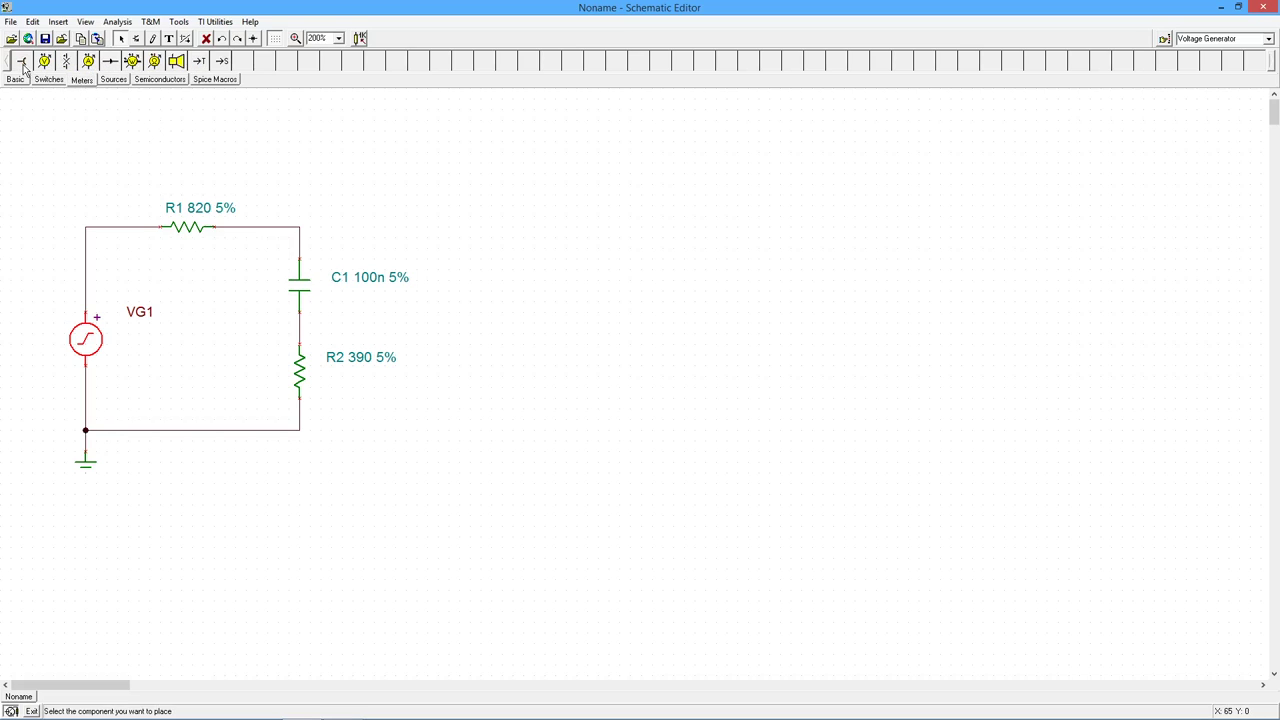
{"action": "left_click", "coordinate": [22, 63]}
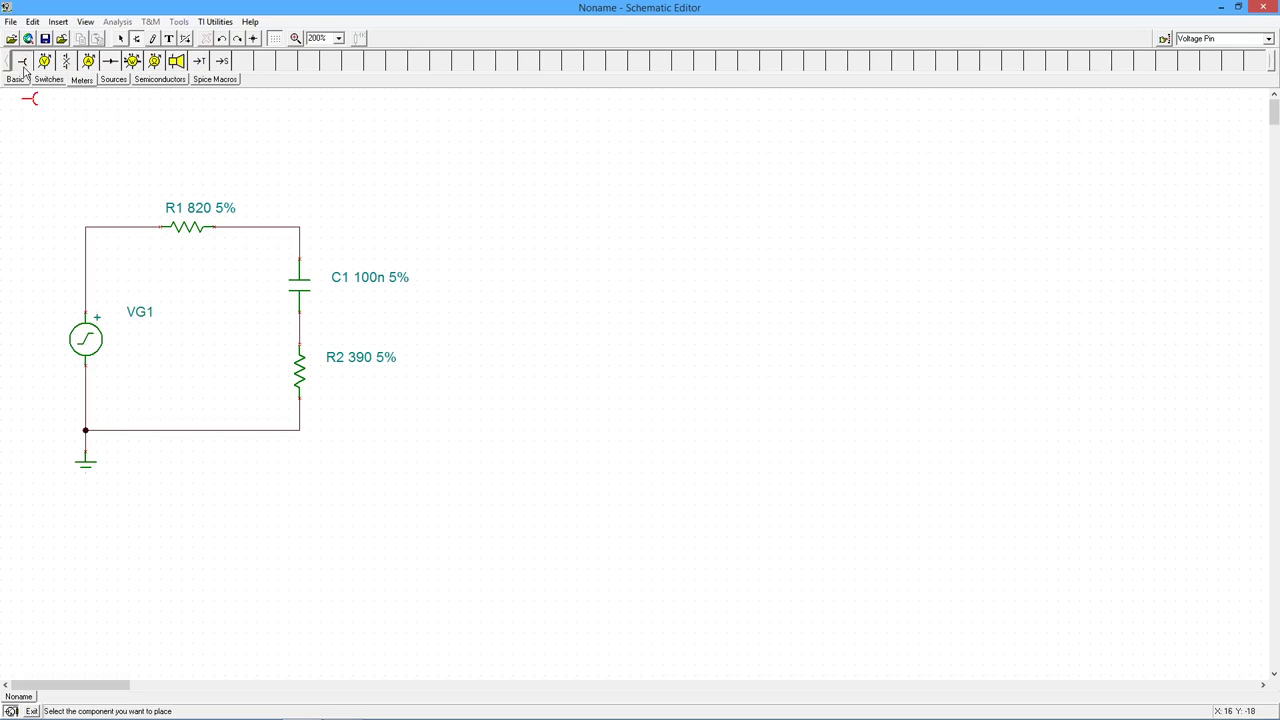
{"action": "left_click", "coordinate": [105, 228]}
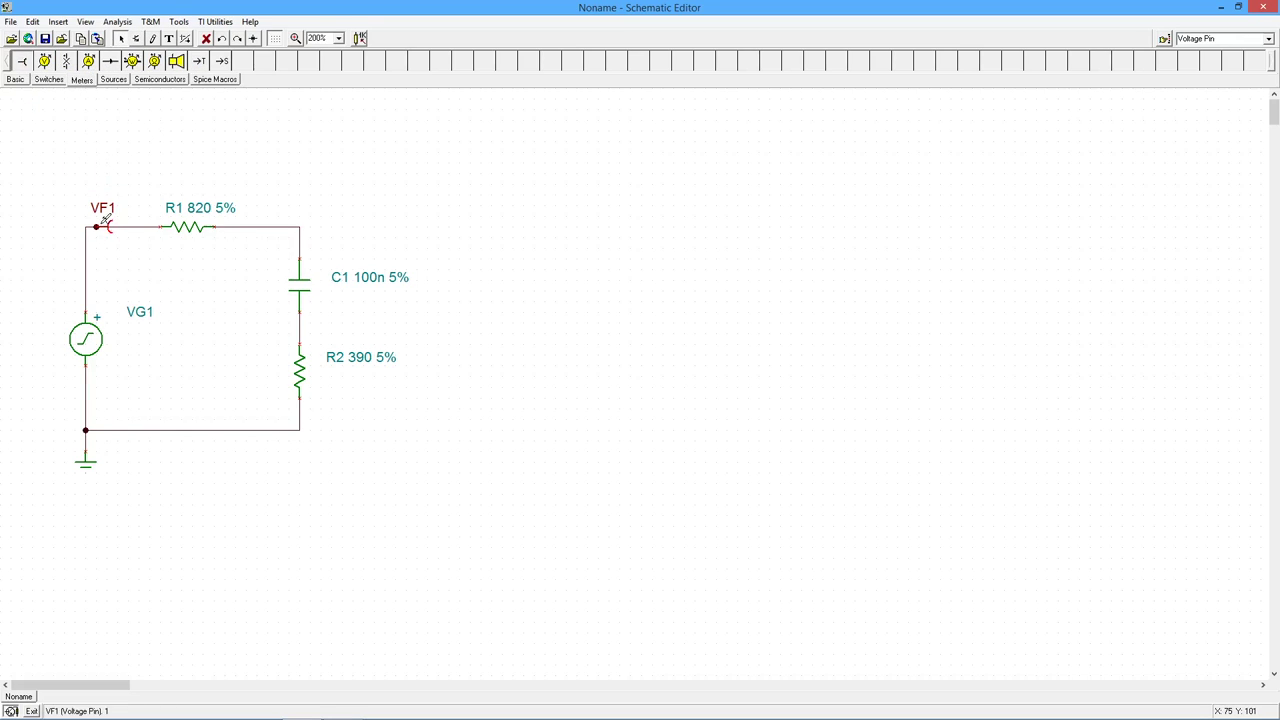
{"action": "left_click", "coordinate": [23, 63]}
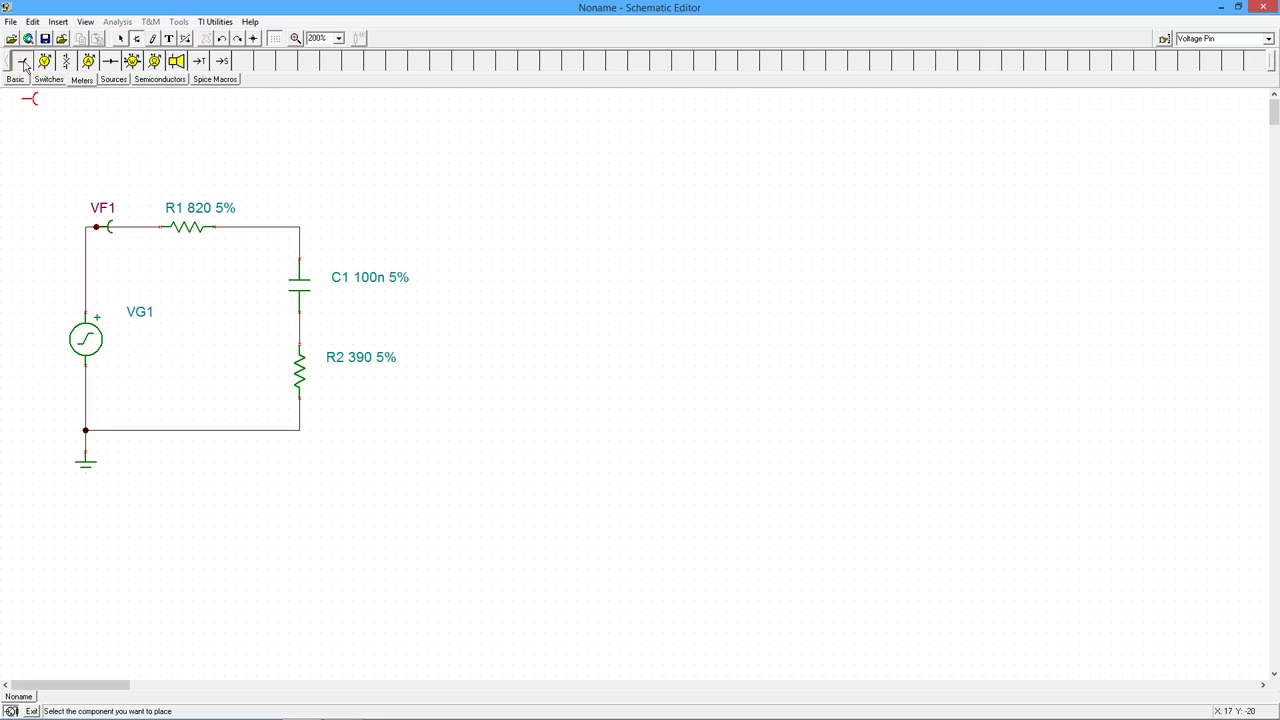
{"action": "left_click", "coordinate": [303, 234]}
{"action": "left_click", "coordinate": [305, 322]}
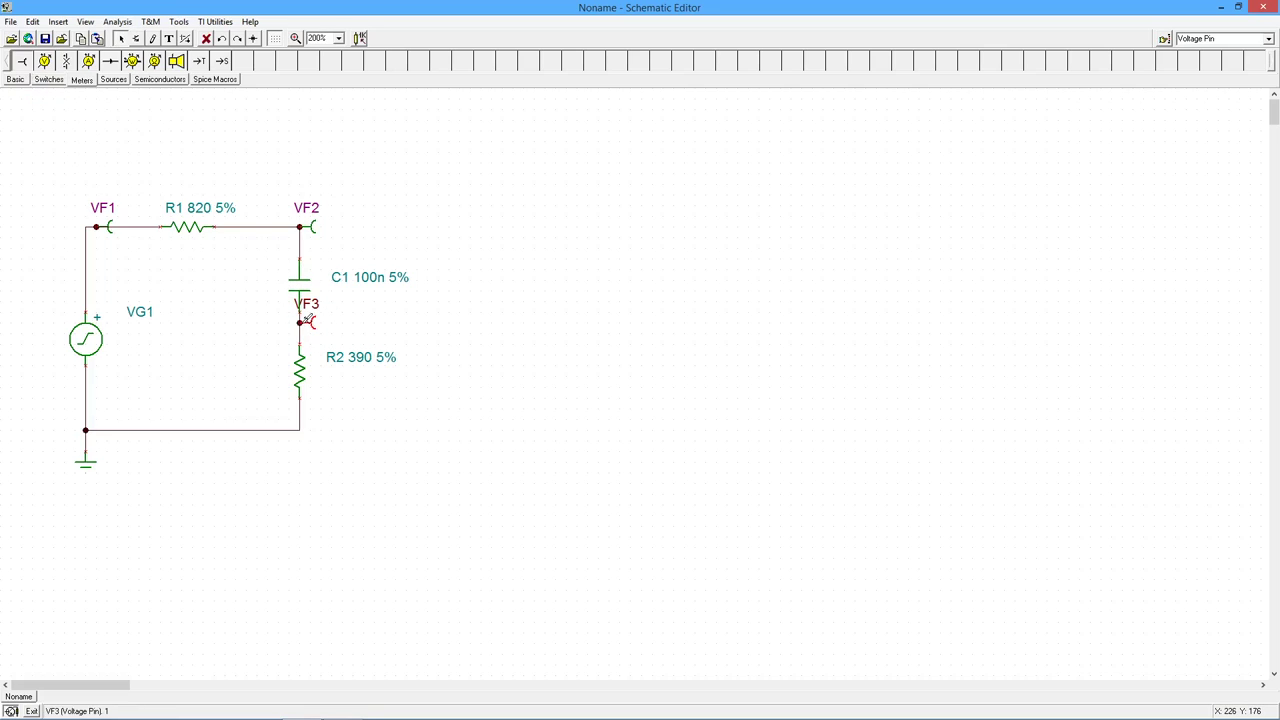
{"action": "left_click", "coordinate": [357, 320]}
{"action": "left_click_drag", "start_coordinate": [319, 314], "coordinate": [350, 332]}
Change the Label property of pins VF1, VF2 and VF3 to A, B and C
{"action": "double_click", "coordinate": [109, 213]}
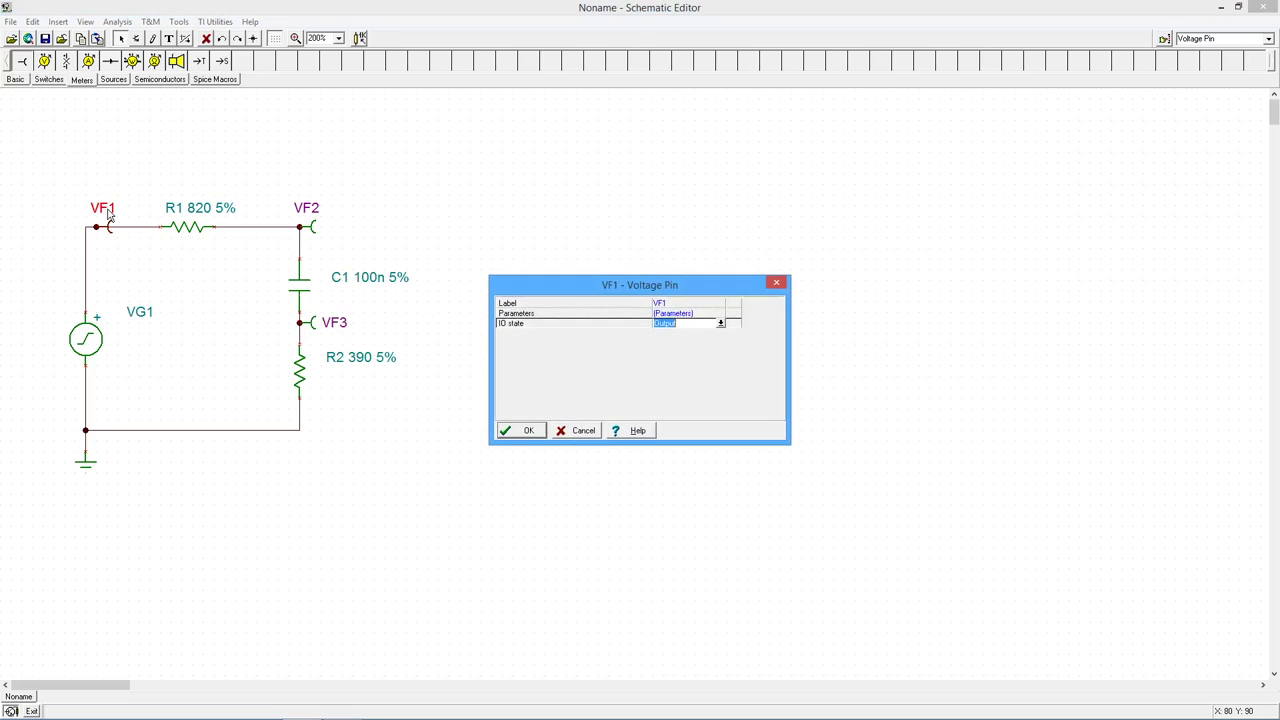
{"action": "left_click", "coordinate": [684, 303]}
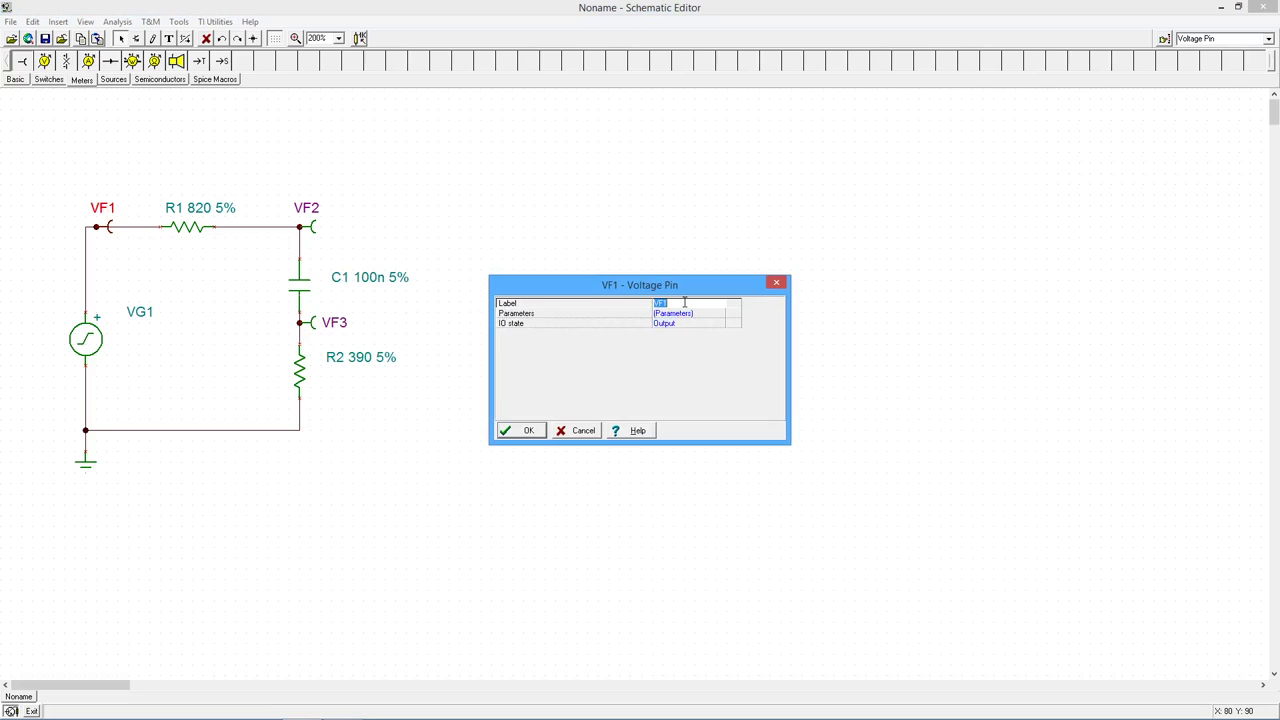
{"action": "type", "text": "A"}
{"action": "left_click", "coordinate": [528, 430]}
{"action": "double_click", "coordinate": [314, 215]}
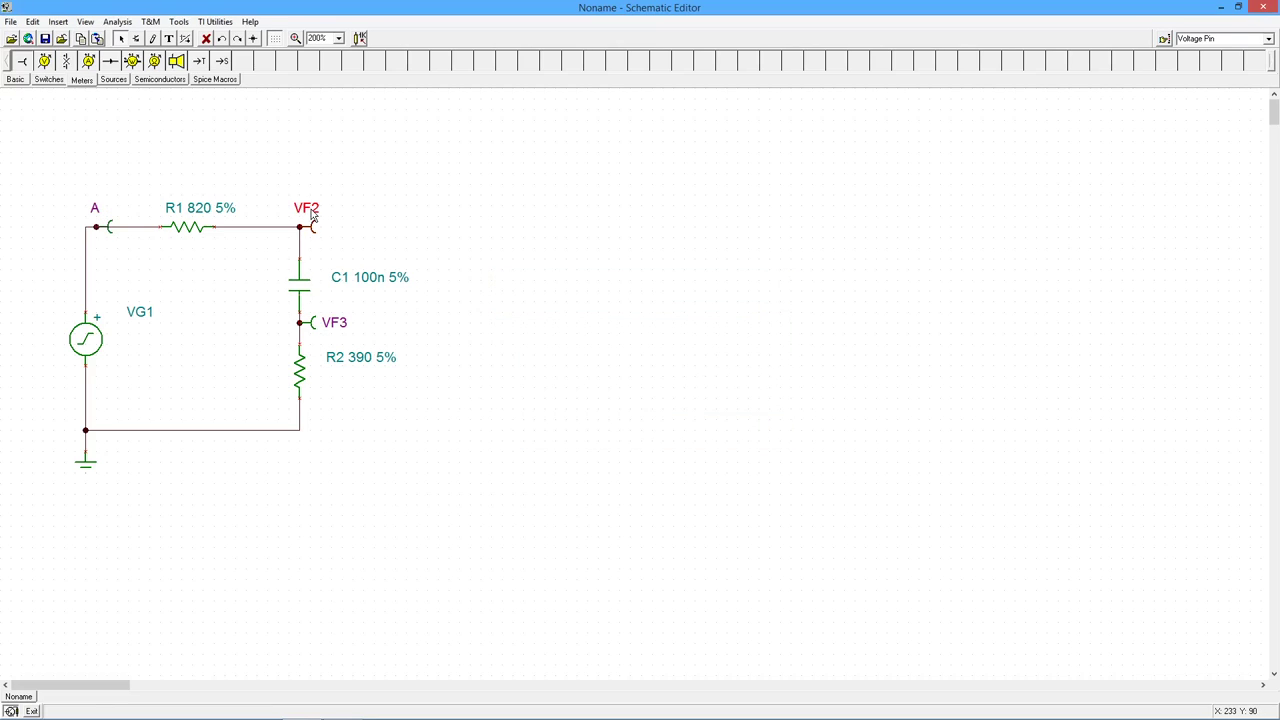
{"action": "left_click", "coordinate": [671, 303]}
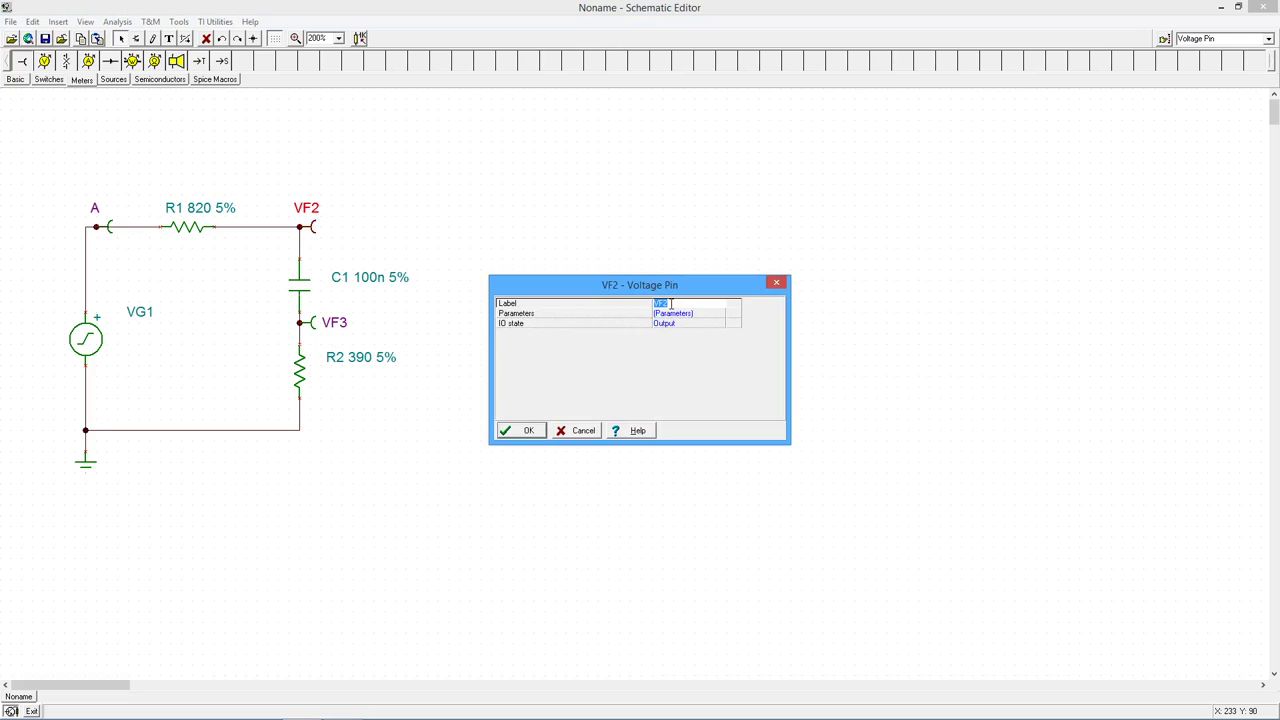
{"action": "type", "text": "B"}
{"action": "left_click", "coordinate": [540, 436]}
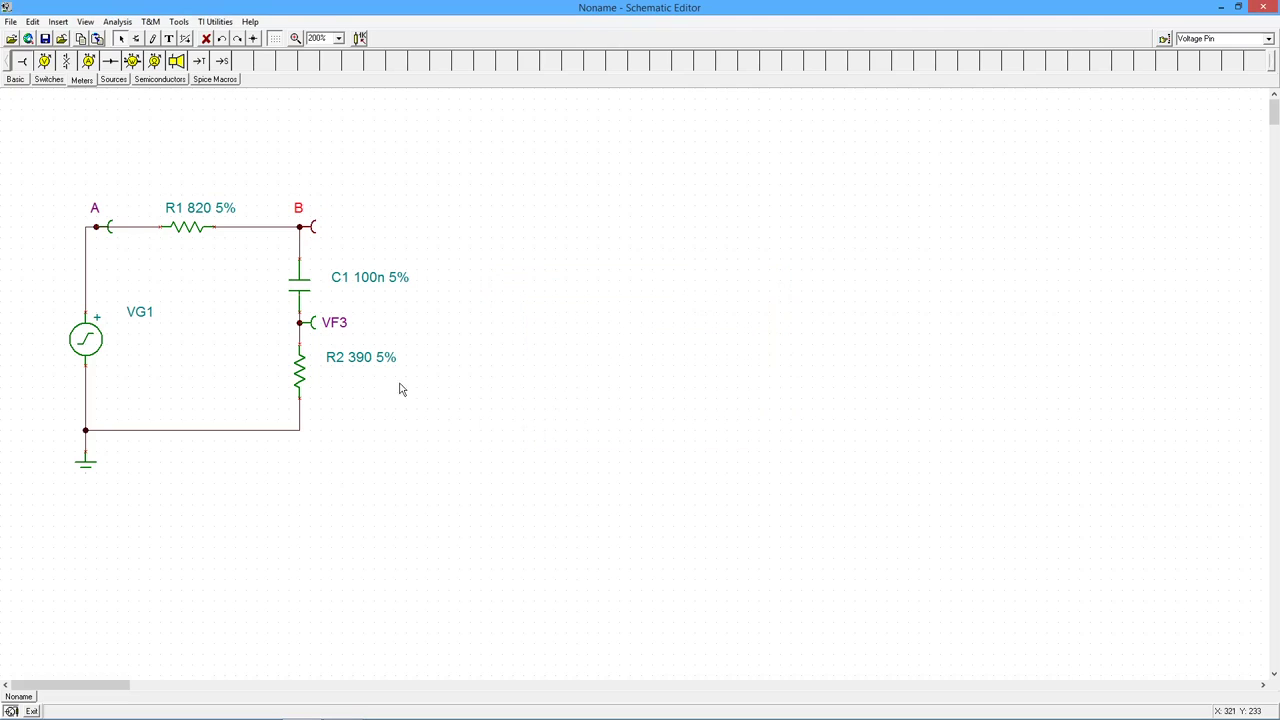
{"action": "double_click", "coordinate": [345, 328]}
{"action": "left_click", "coordinate": [691, 304]}
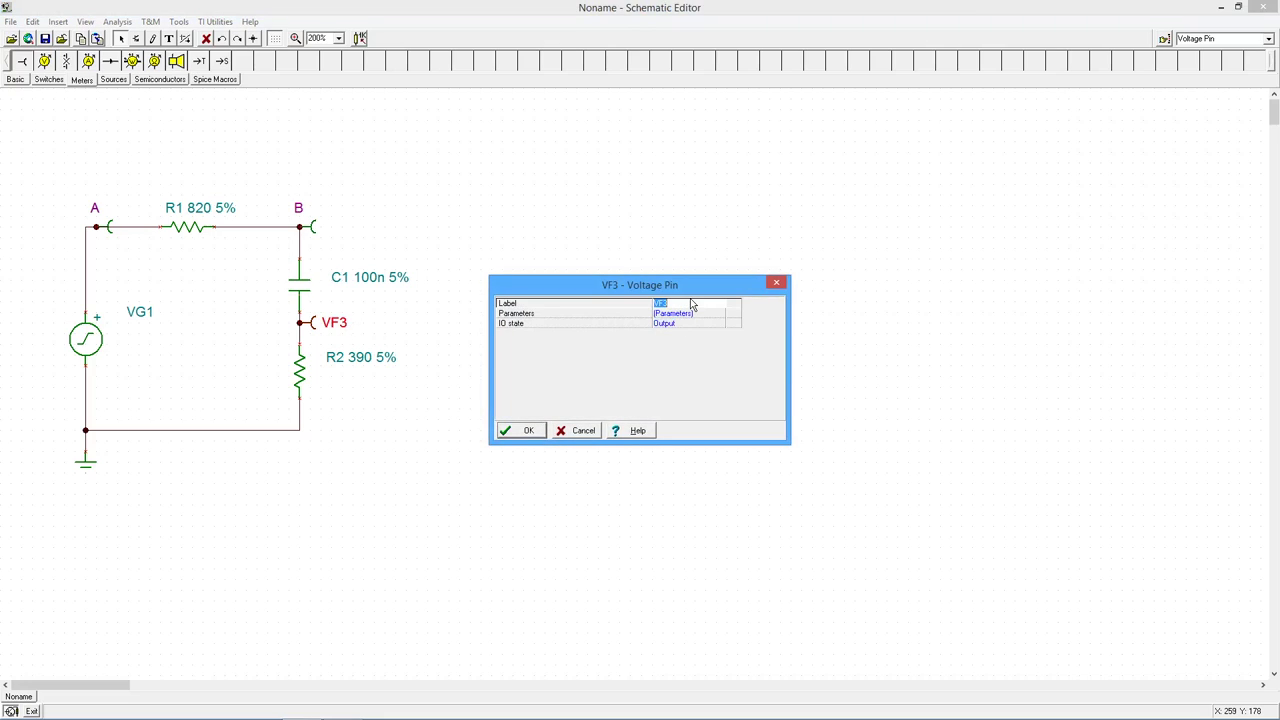
{"action": "type", "text": "C"}
{"action": "left_click", "coordinate": [529, 431]}
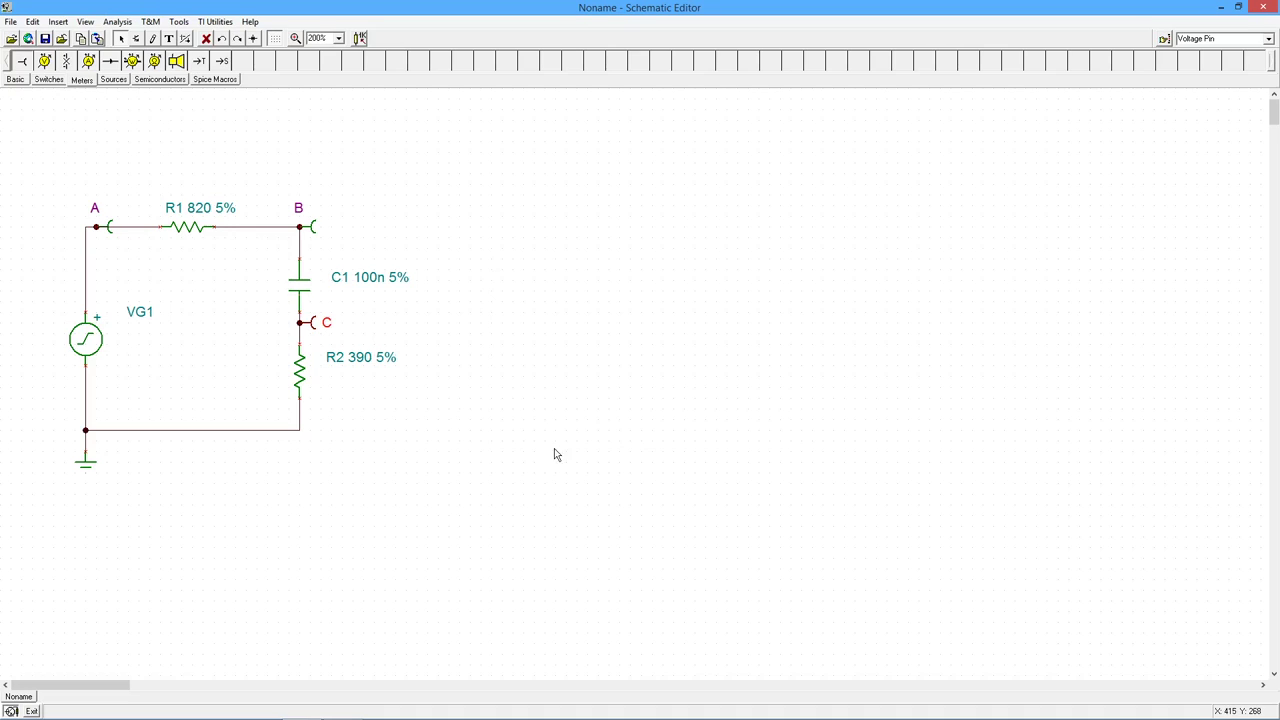
Run a transient analysis with 3m end display time and enlarge the TR result window beside the schematic
{"action": "left_click", "coordinate": [117, 22]}
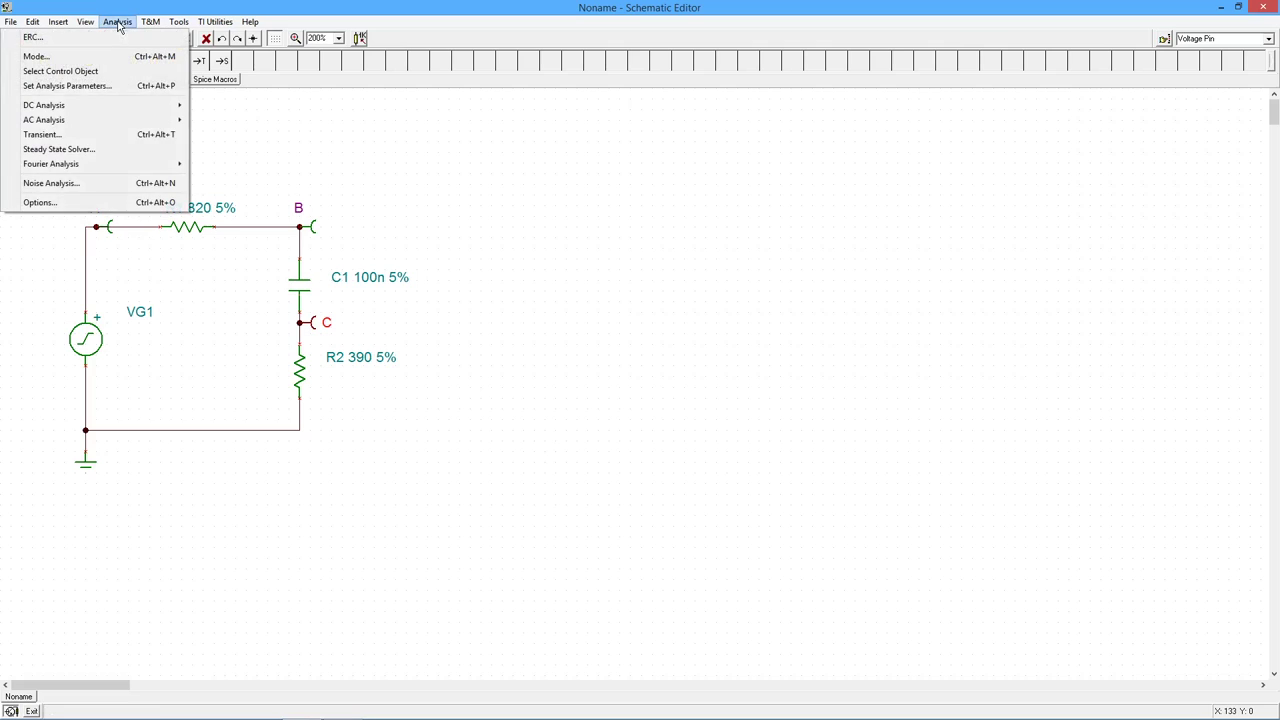
{"action": "left_click", "coordinate": [120, 135]}
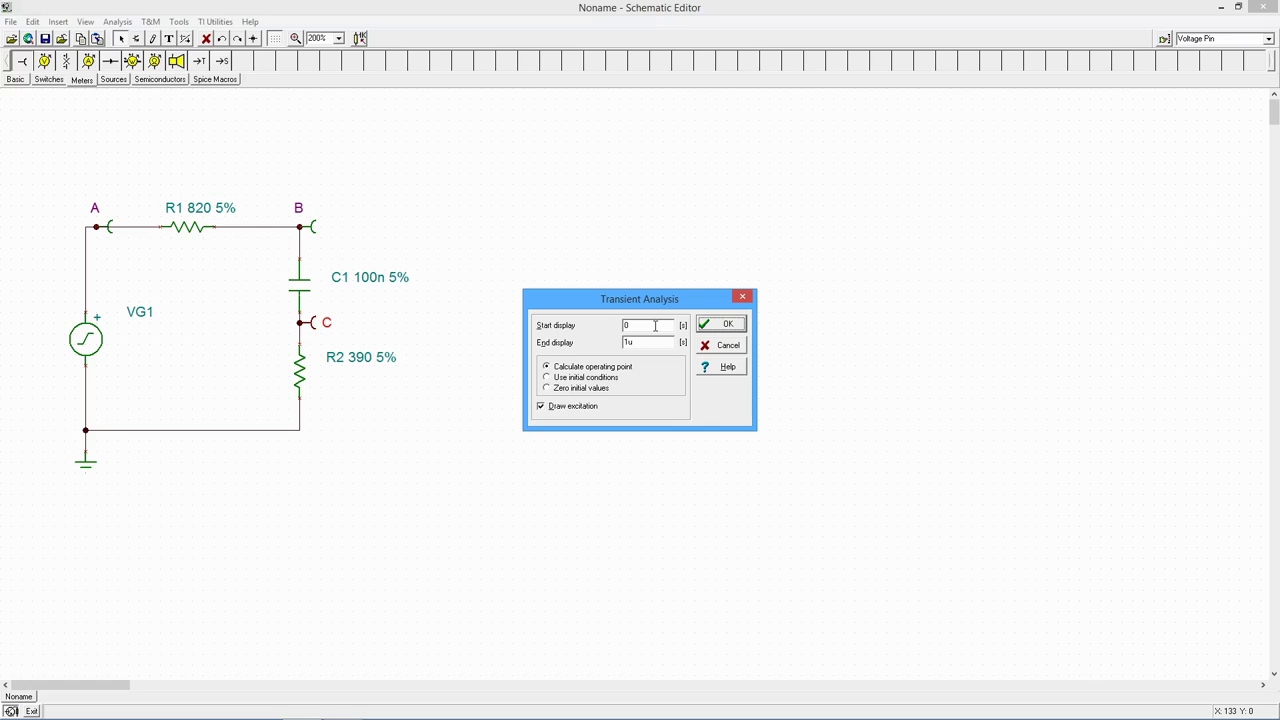
{"action": "double_click", "coordinate": [654, 326]}
{"action": "type", "text": "3m"}
{"action": "left_click", "coordinate": [541, 407]}
{"action": "left_click", "coordinate": [729, 326]}
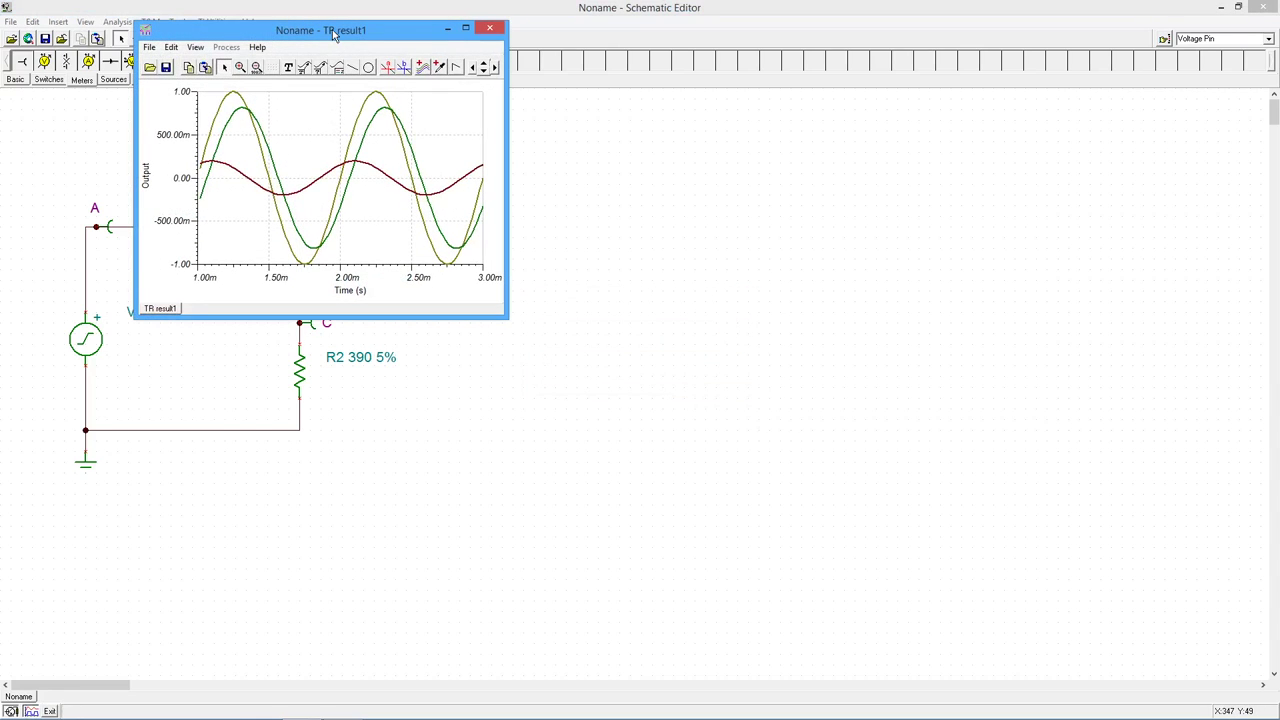
{"action": "left_click_drag", "start_coordinate": [334, 35], "coordinate": [581, 109]}
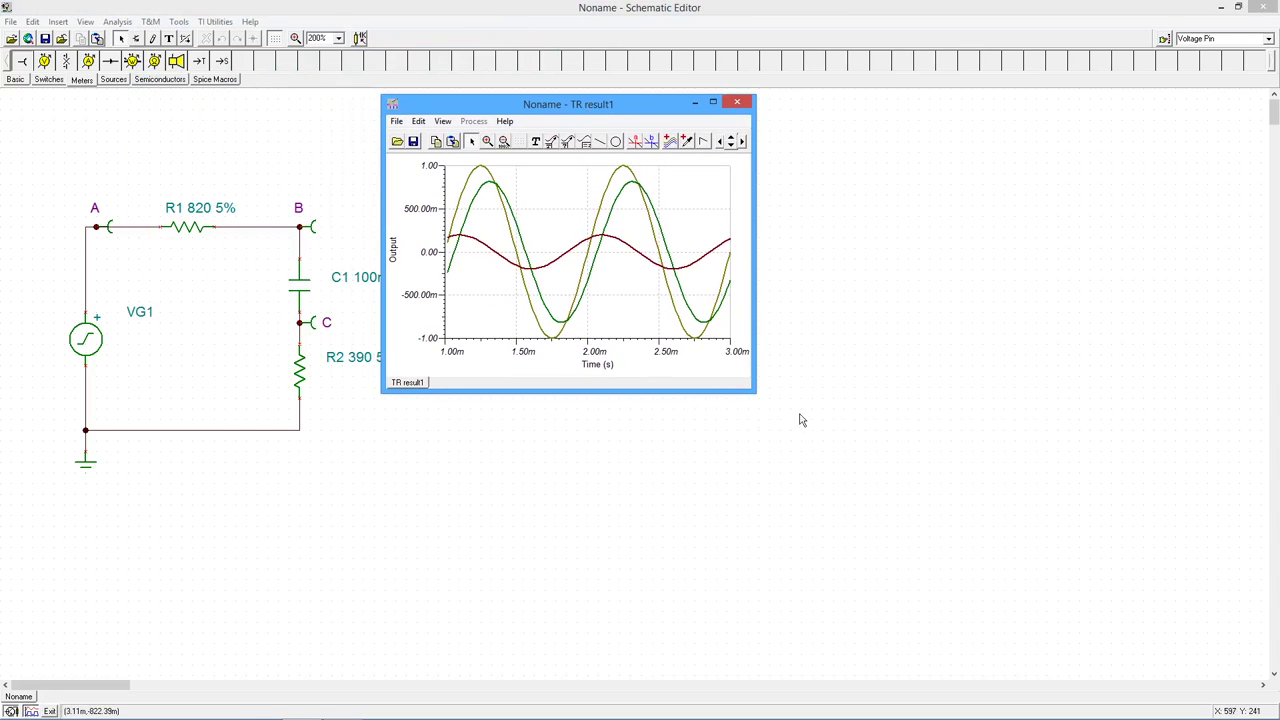
{"action": "left_click_drag", "start_coordinate": [754, 394], "coordinate": [1196, 666]}
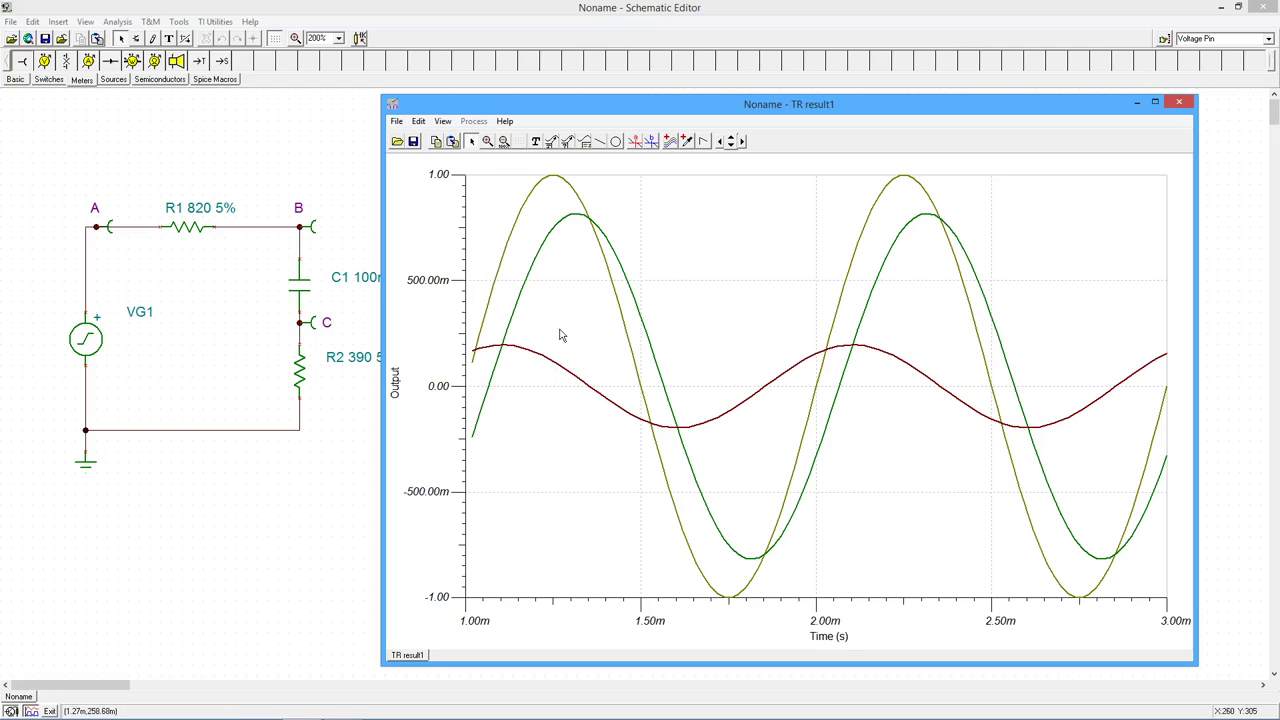
Recolour curve B of the transient graph to blue
{"action": "double_click", "coordinate": [568, 215]}
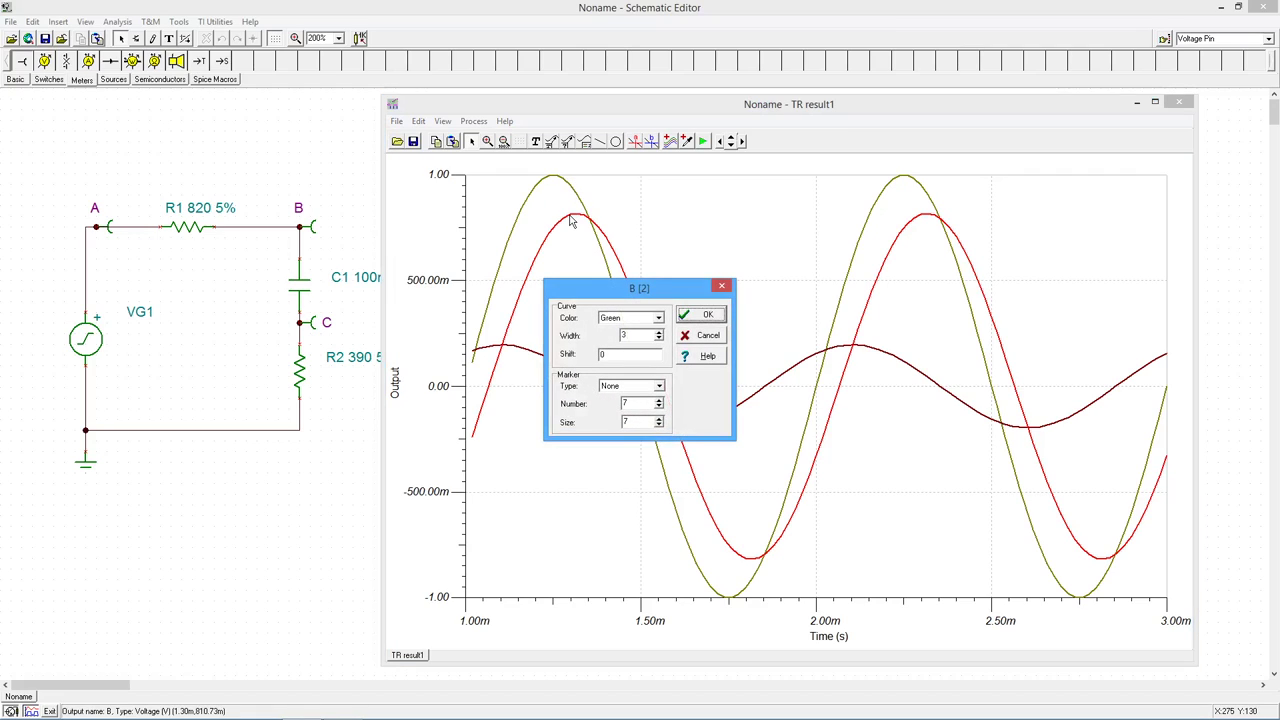
{"action": "left_click", "coordinate": [659, 319]}
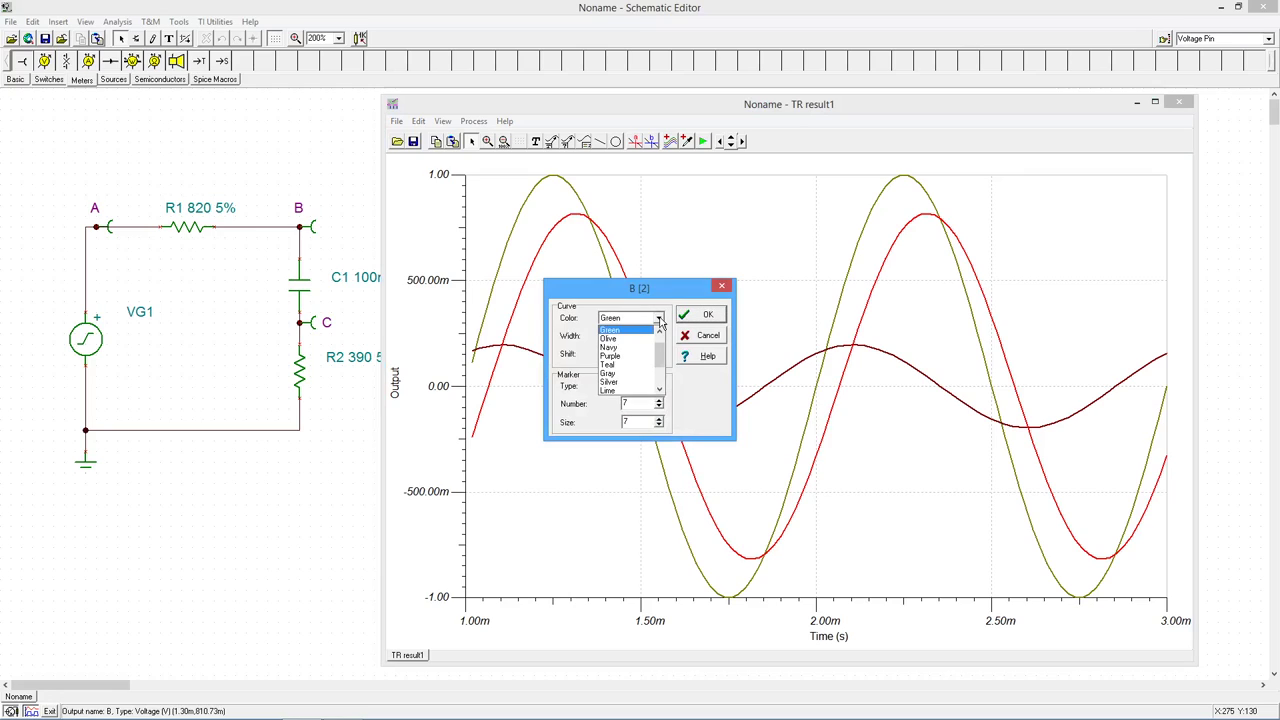
{"action": "scroll", "coordinate": [660, 335], "scroll_direction": "up", "scroll_amount": 1}
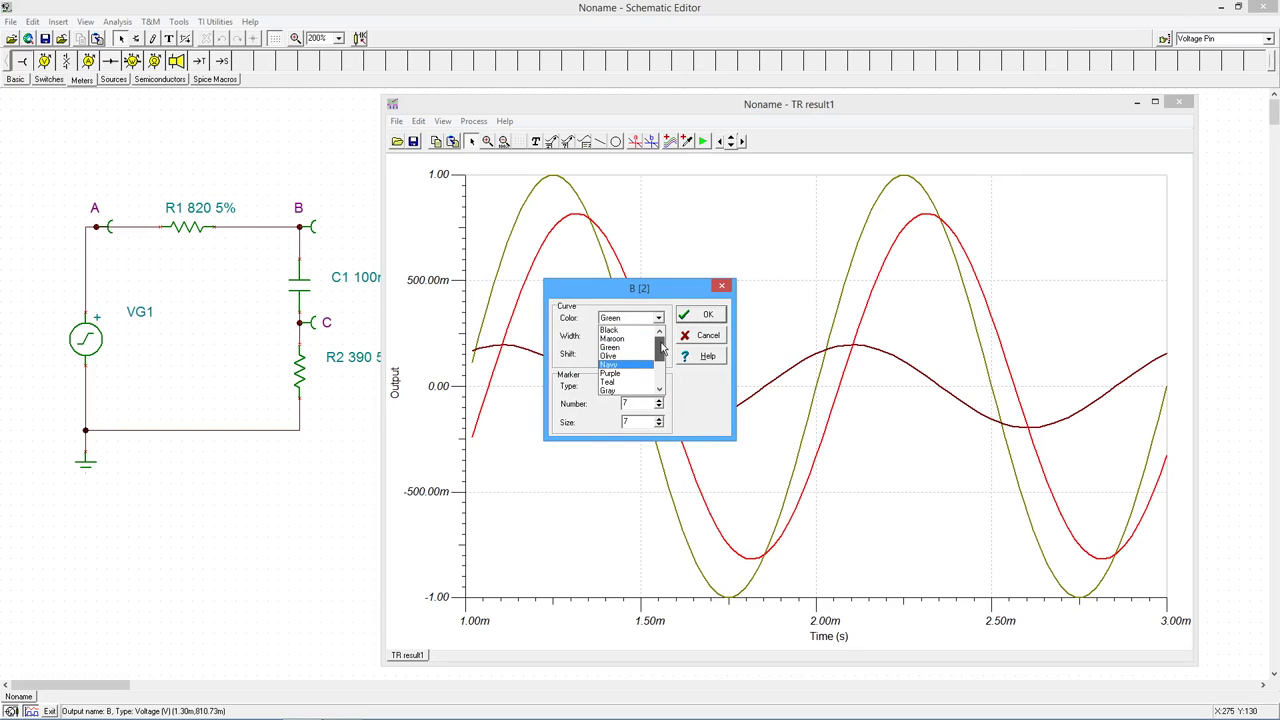
{"action": "left_click_drag", "start_coordinate": [661, 347], "coordinate": [658, 368]}
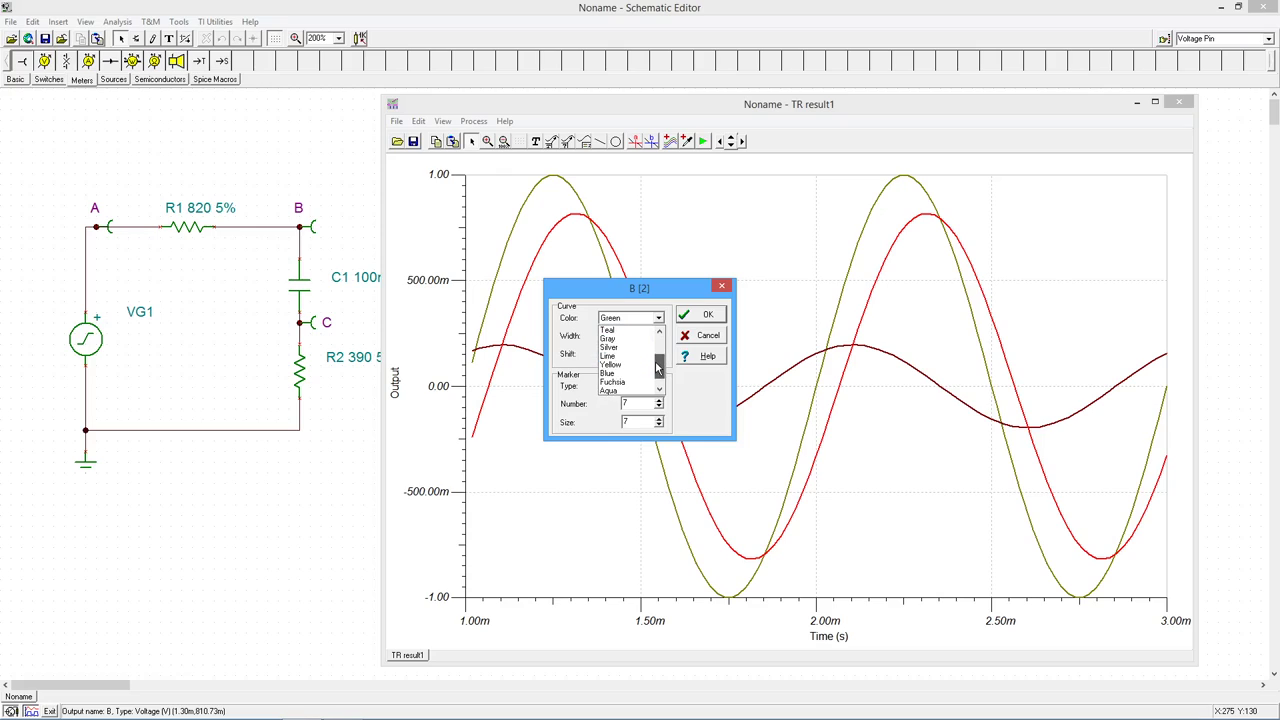
{"action": "left_click", "coordinate": [619, 374]}
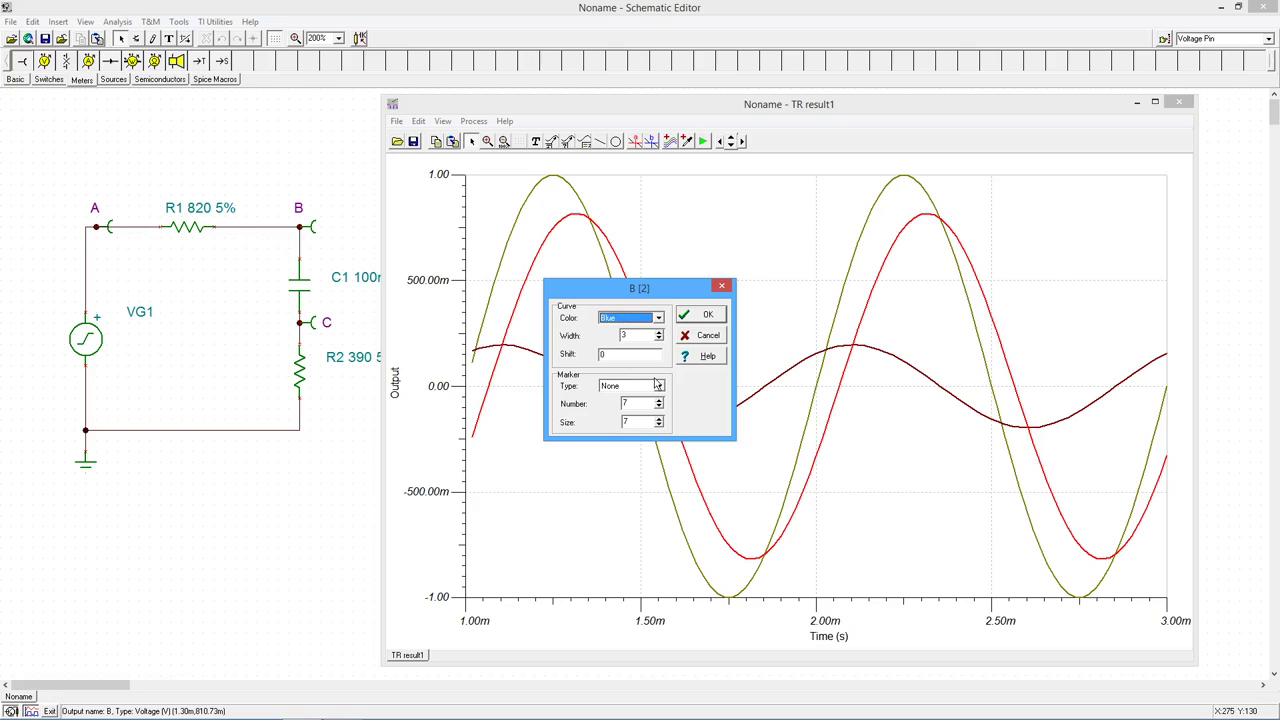
{"action": "left_click", "coordinate": [702, 318]}
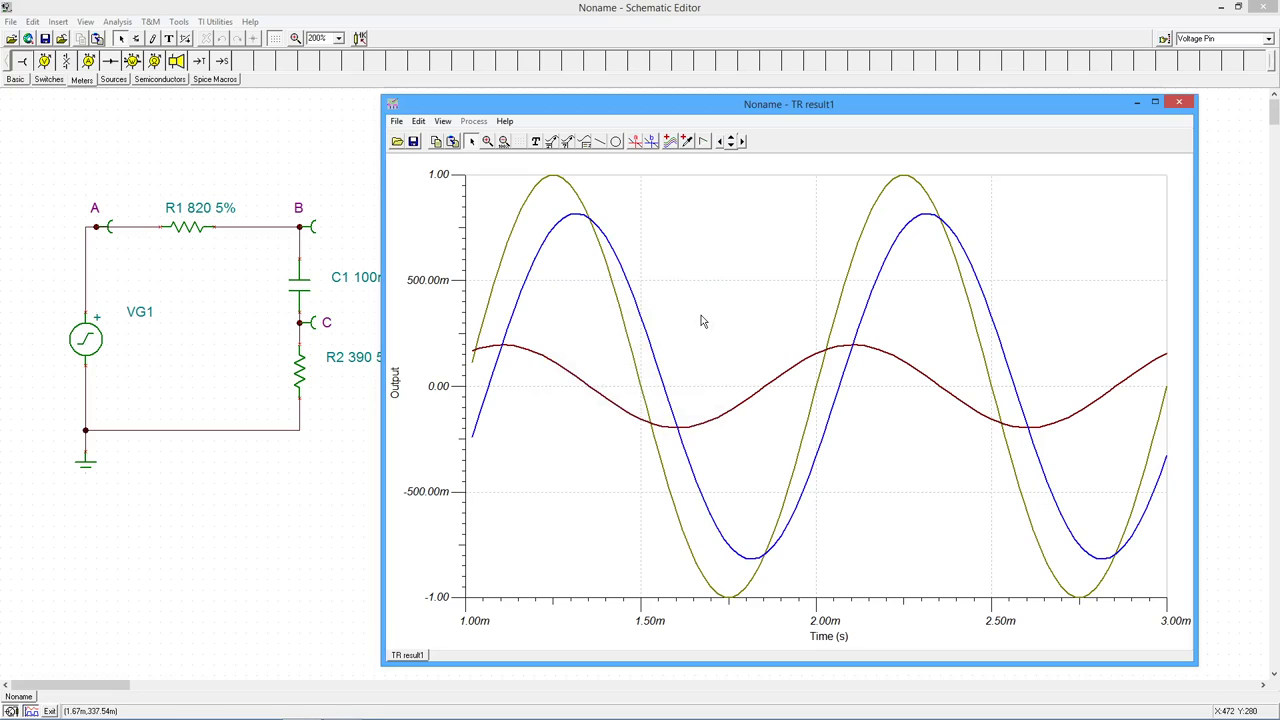
{"action": "double_click", "coordinate": [648, 622]}
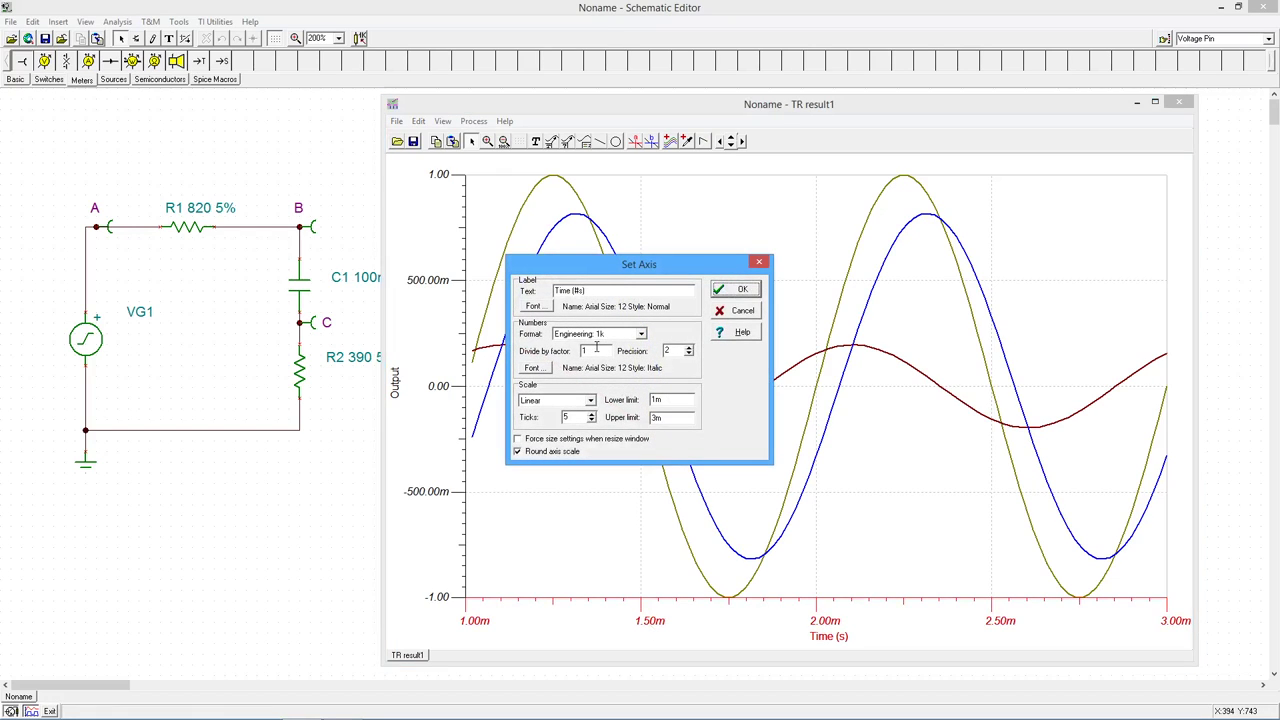
{"action": "left_click", "coordinate": [749, 314]}
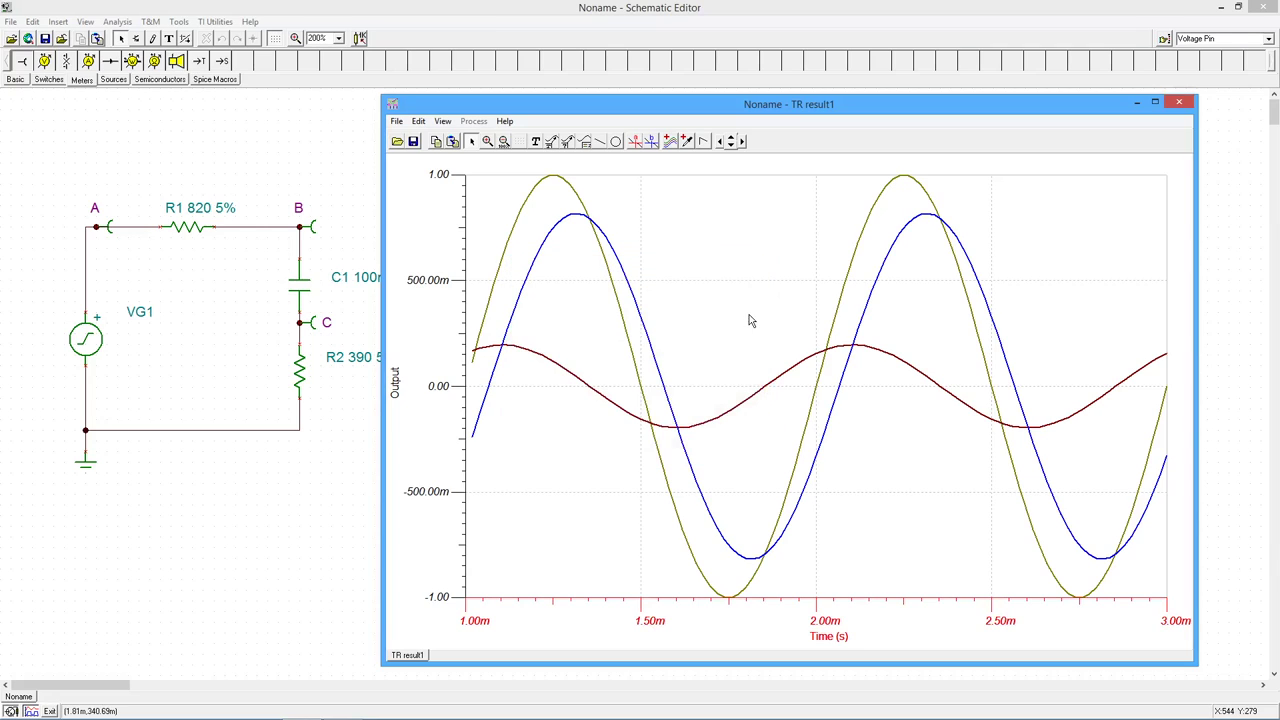
{"action": "double_click", "coordinate": [463, 253]}
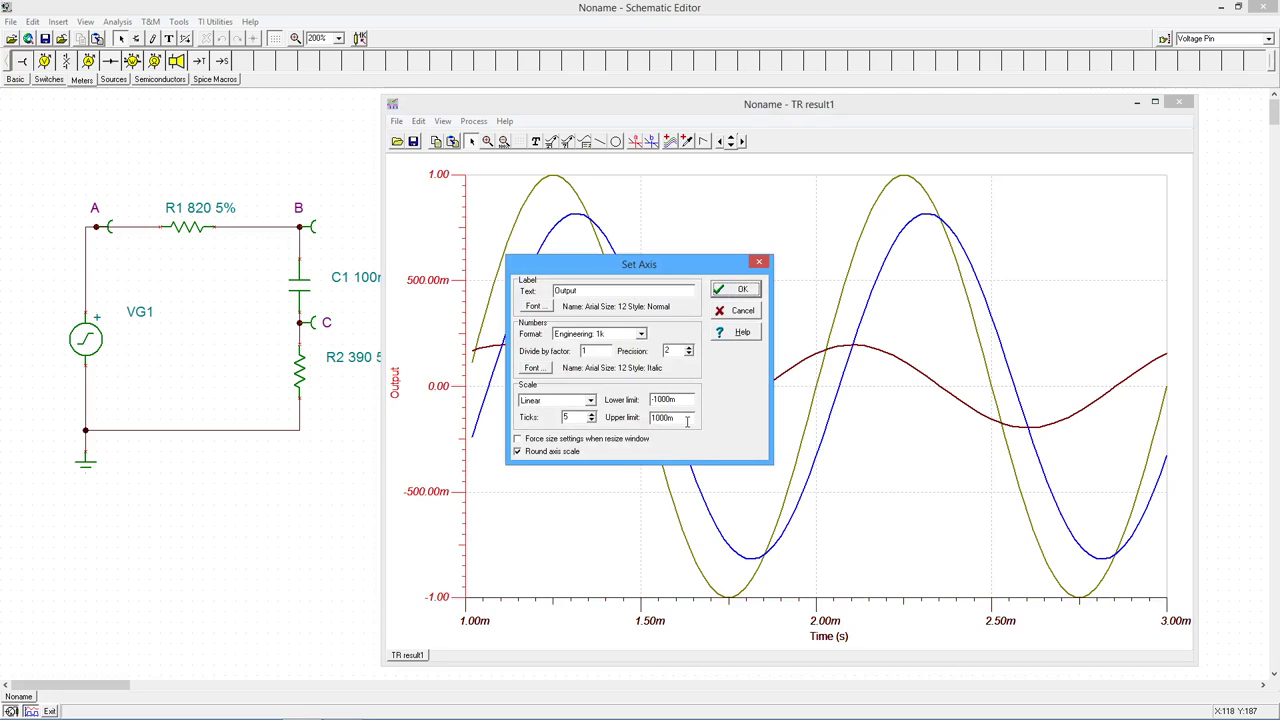
{"action": "left_click", "coordinate": [743, 290]}
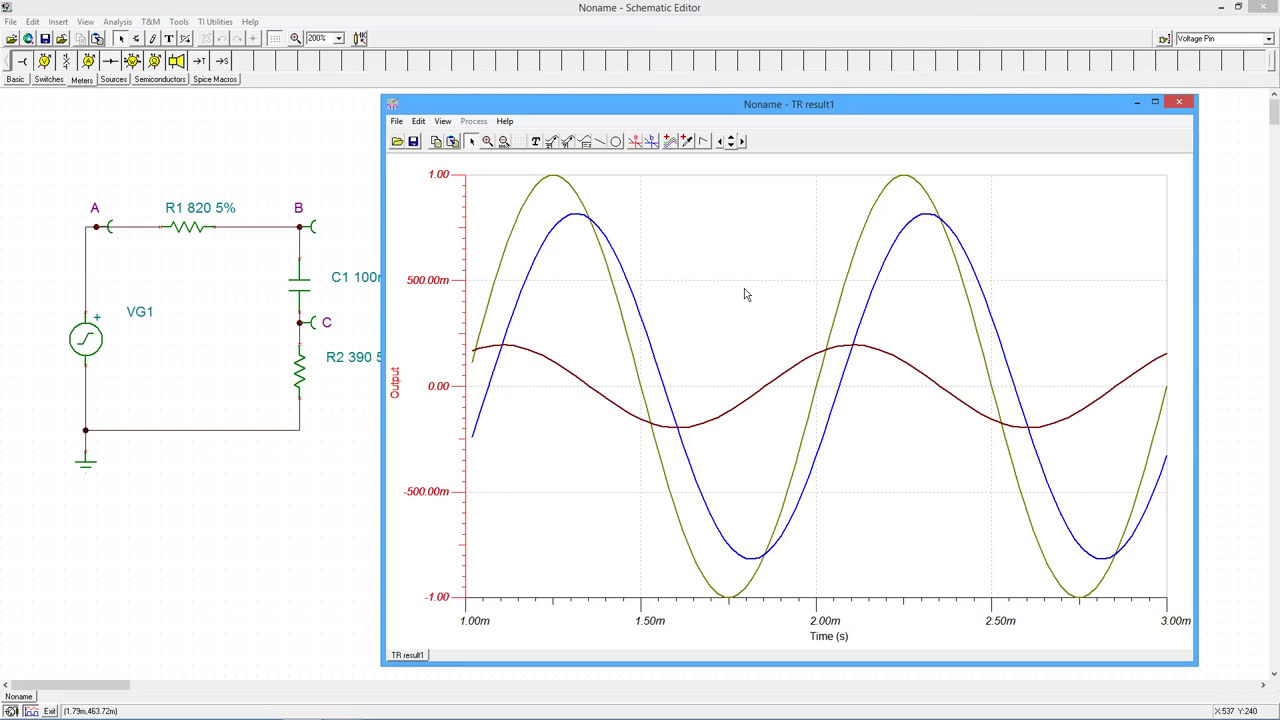
Apply View > Separate curves, then View > Collect curves to overlay A, B, C on one Voltage (V) axis
{"action": "left_click", "coordinate": [446, 121]}
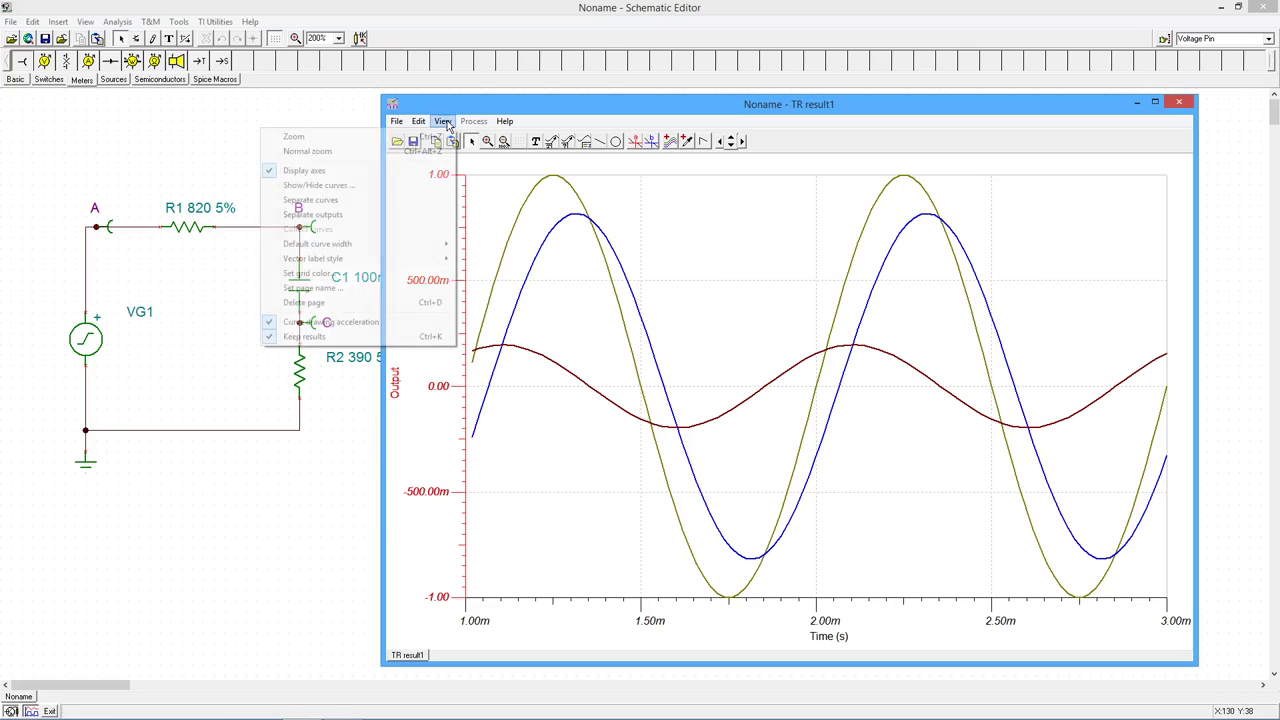
{"action": "left_click", "coordinate": [382, 202]}
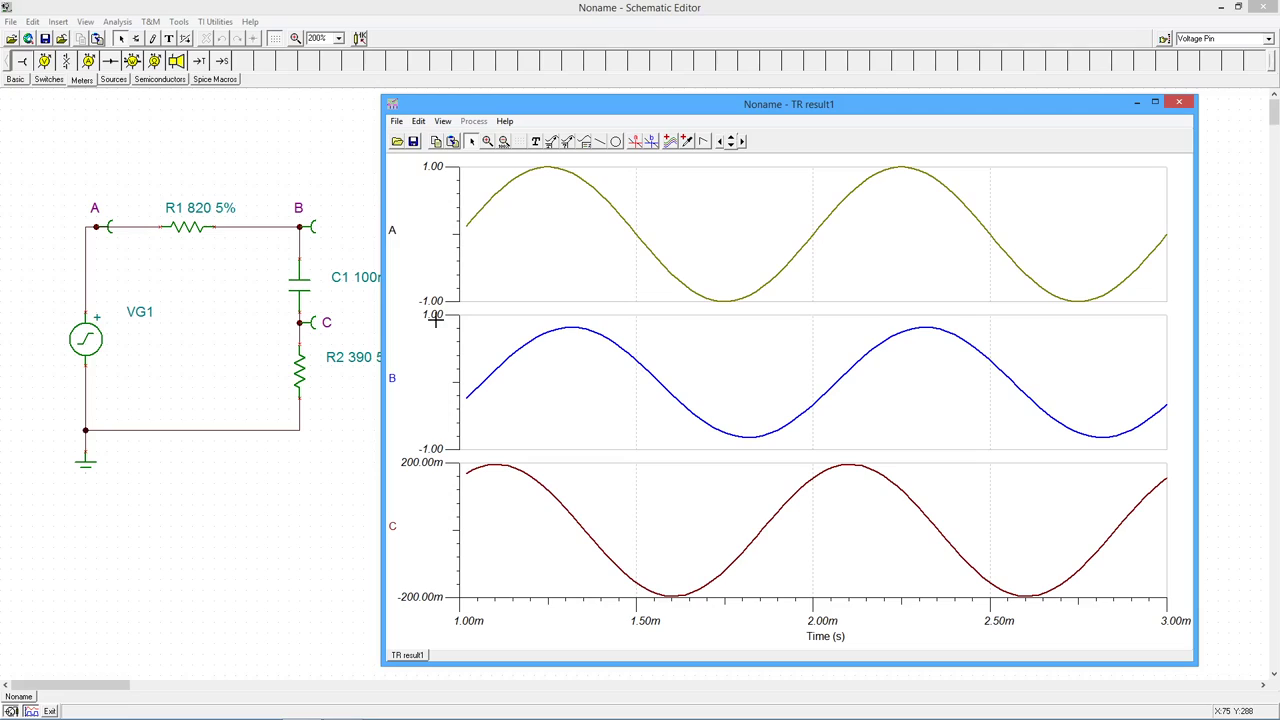
{"action": "left_click", "coordinate": [445, 122]}
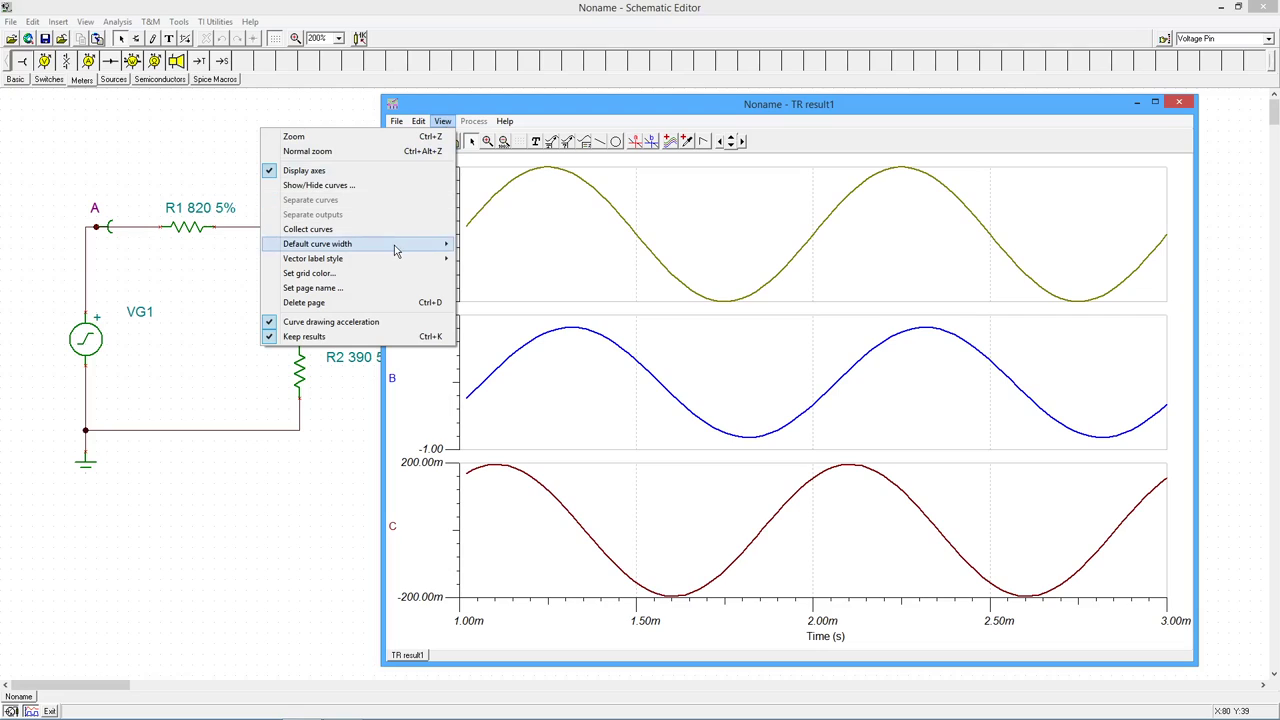
{"action": "mouse_move", "coordinate": [392, 266]}
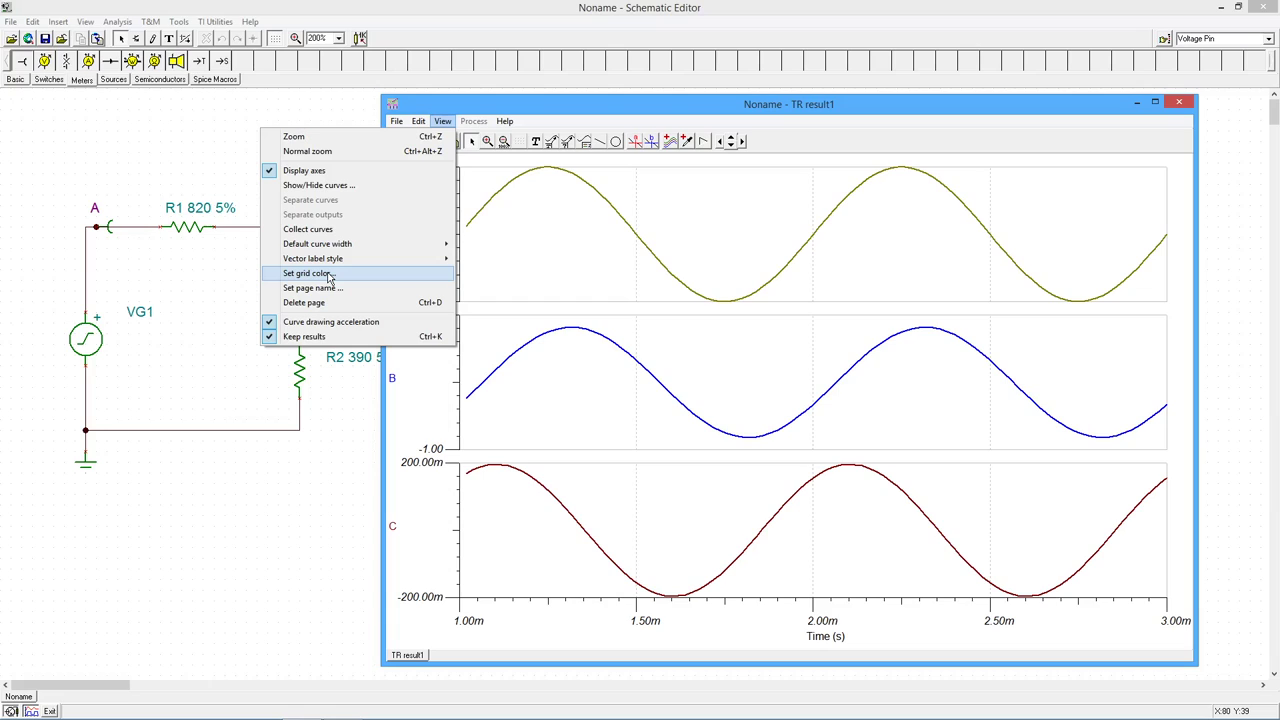
{"action": "left_click", "coordinate": [308, 229]}
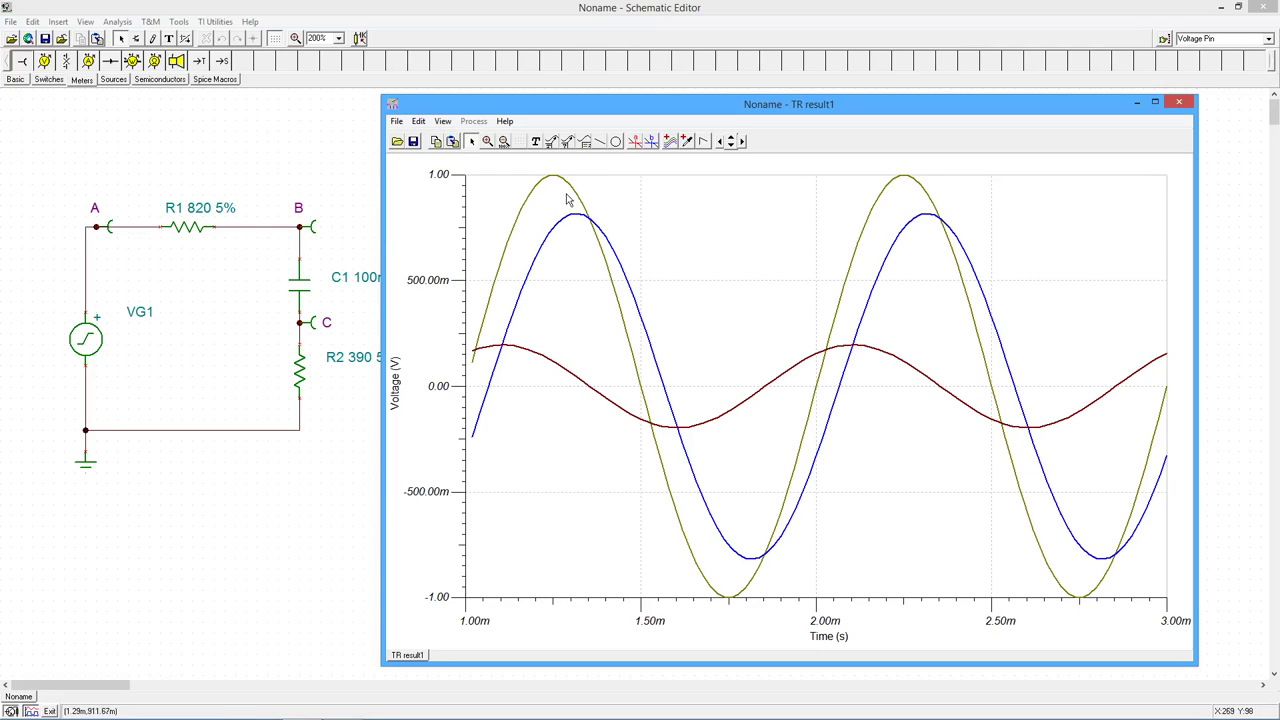
Add a legend for curves A, B and C at the plot's lower left
{"action": "left_click", "coordinate": [588, 146]}
{"action": "left_click", "coordinate": [505, 516]}
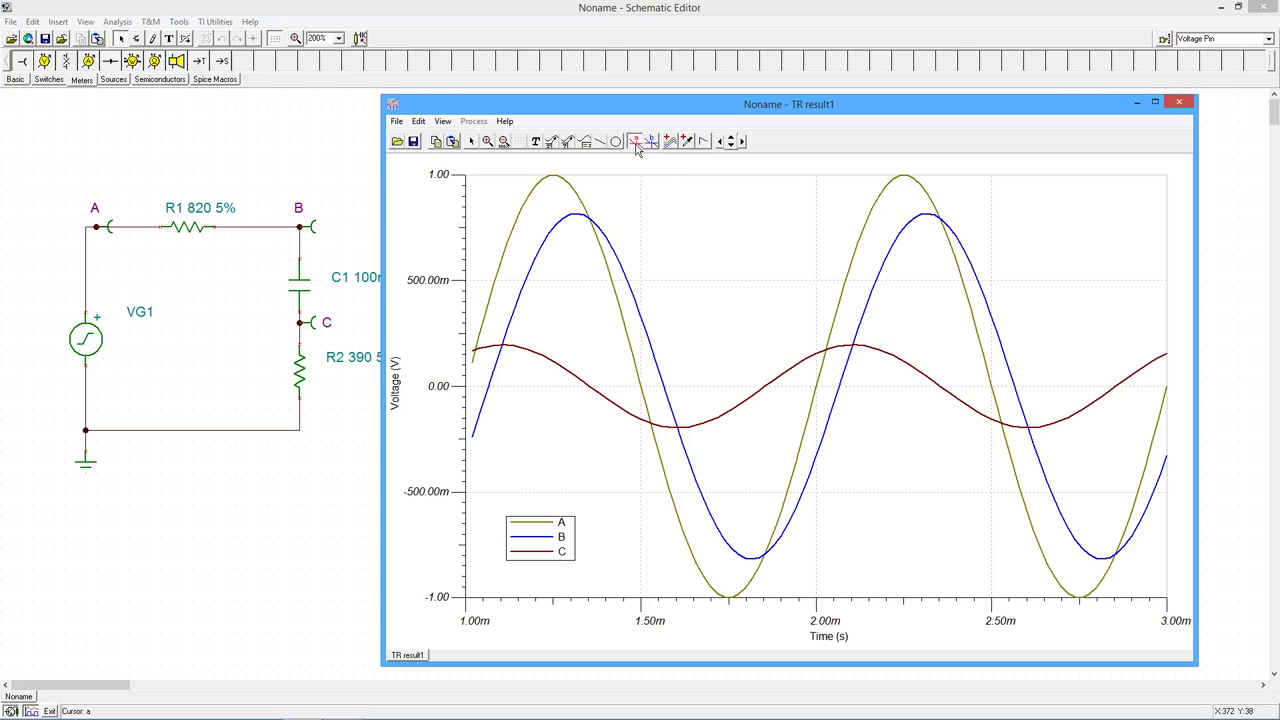
Place measurement cursor a on the graph and move it to the 2m zero crossing
{"action": "left_click", "coordinate": [636, 144]}
{"action": "left_click", "coordinate": [631, 348]}
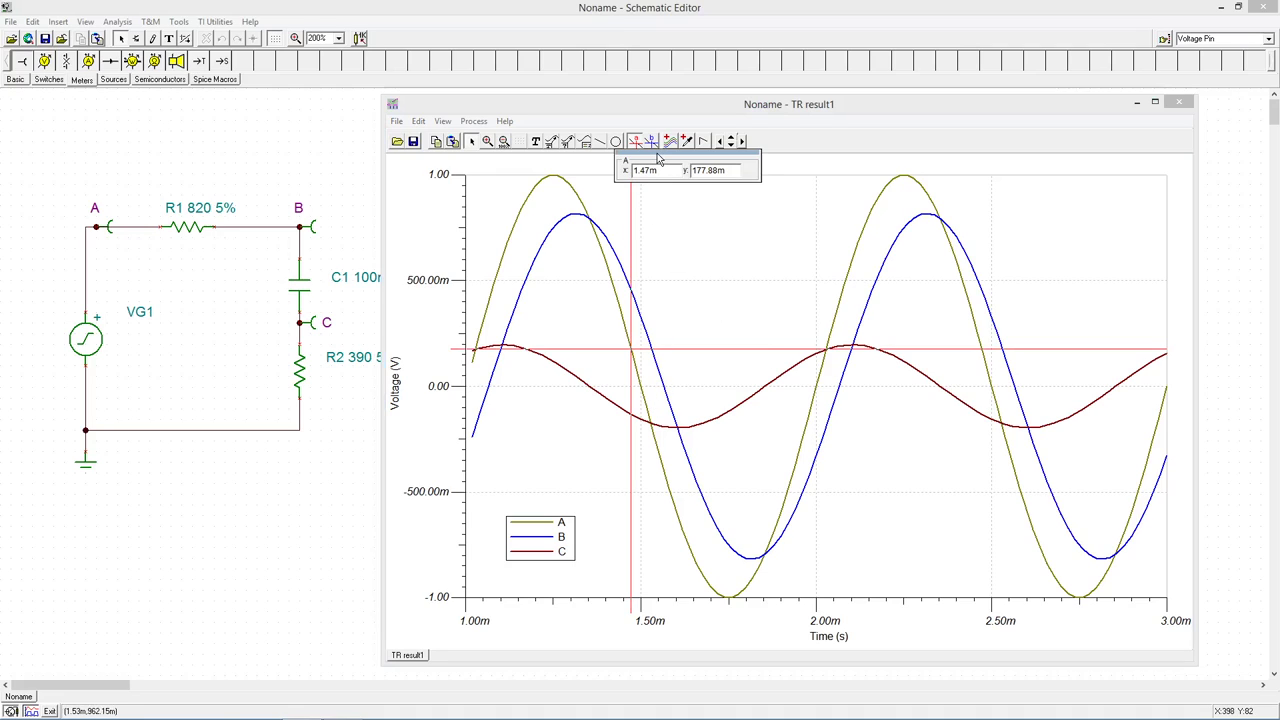
{"action": "left_click_drag", "start_coordinate": [658, 156], "coordinate": [680, 196]}
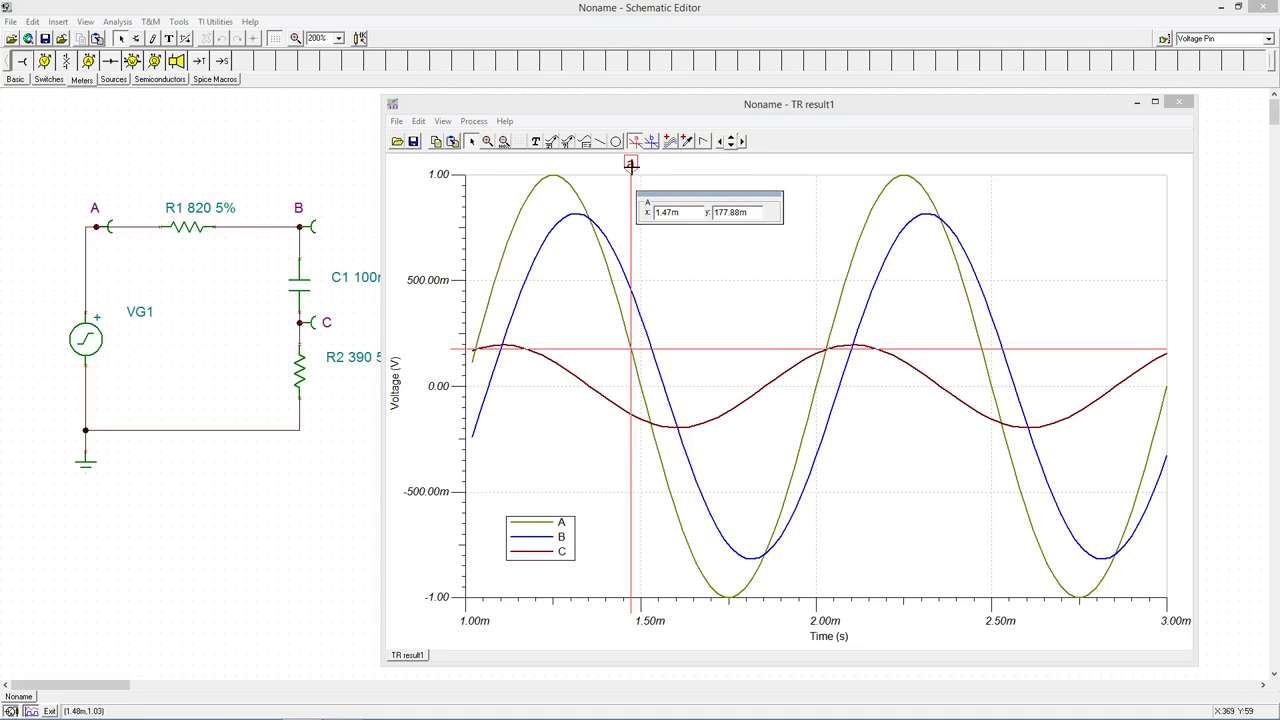
{"action": "left_click_drag", "start_coordinate": [631, 250], "coordinate": [826, 163]}
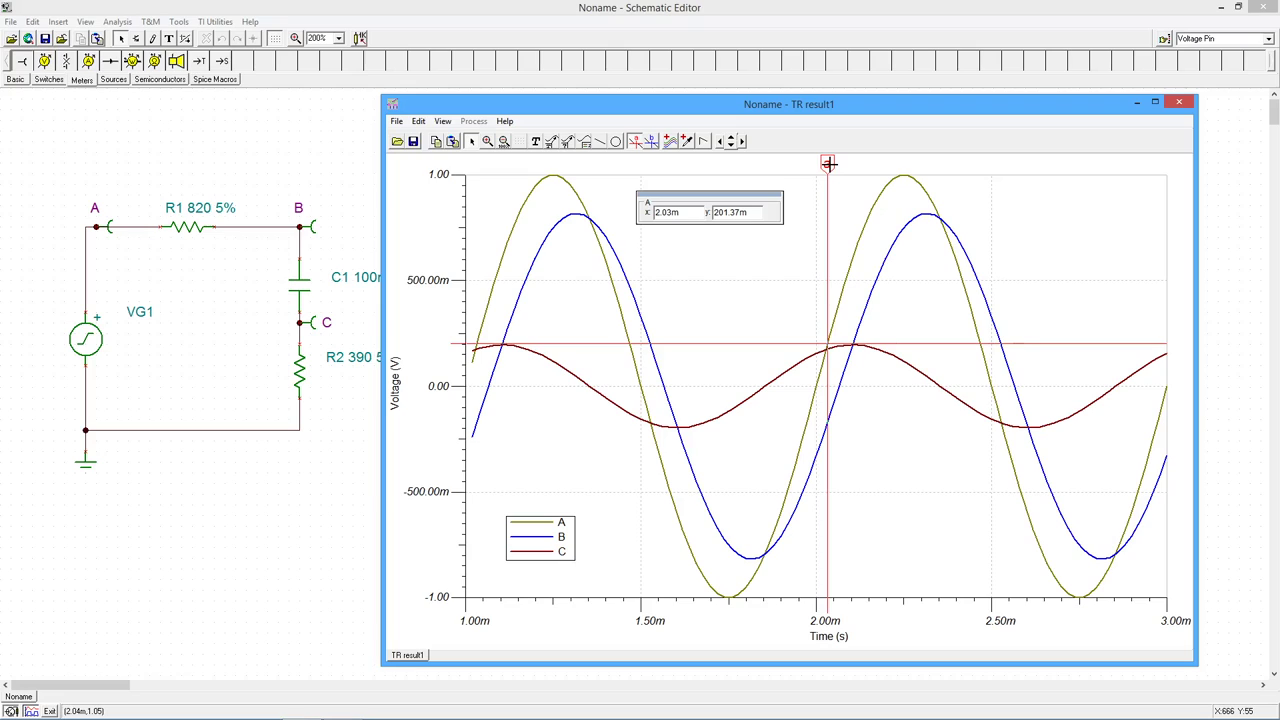
{"action": "left_click_drag", "start_coordinate": [829, 163], "coordinate": [816, 165]}
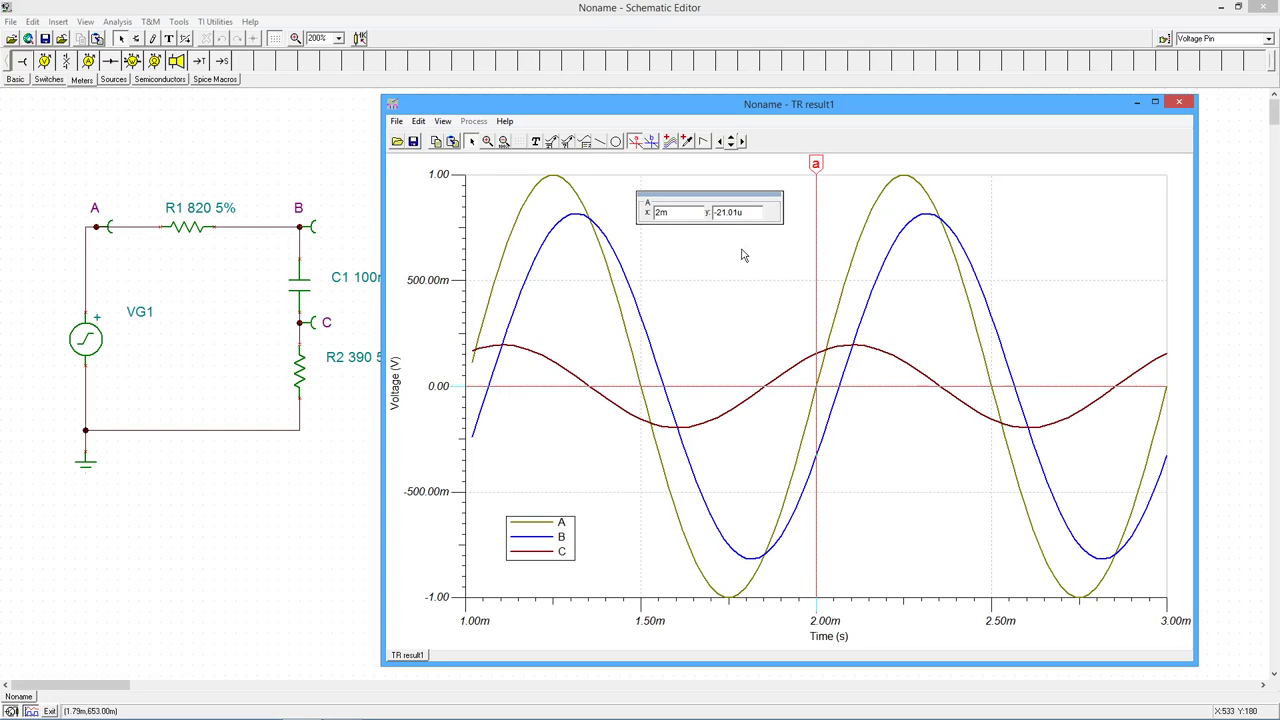
Place cursor b on curve C and slide it toward cursor a, reading a 146.39u difference
{"action": "left_click", "coordinate": [652, 143]}
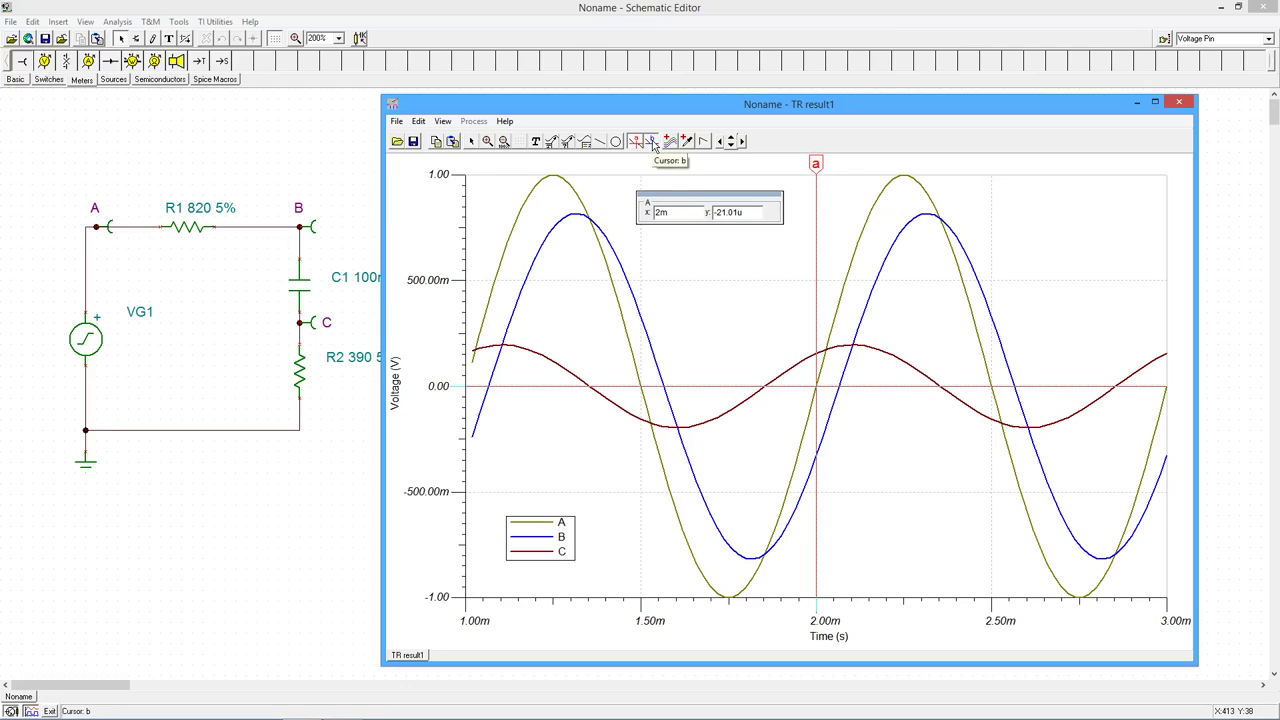
{"action": "left_click", "coordinate": [722, 416]}
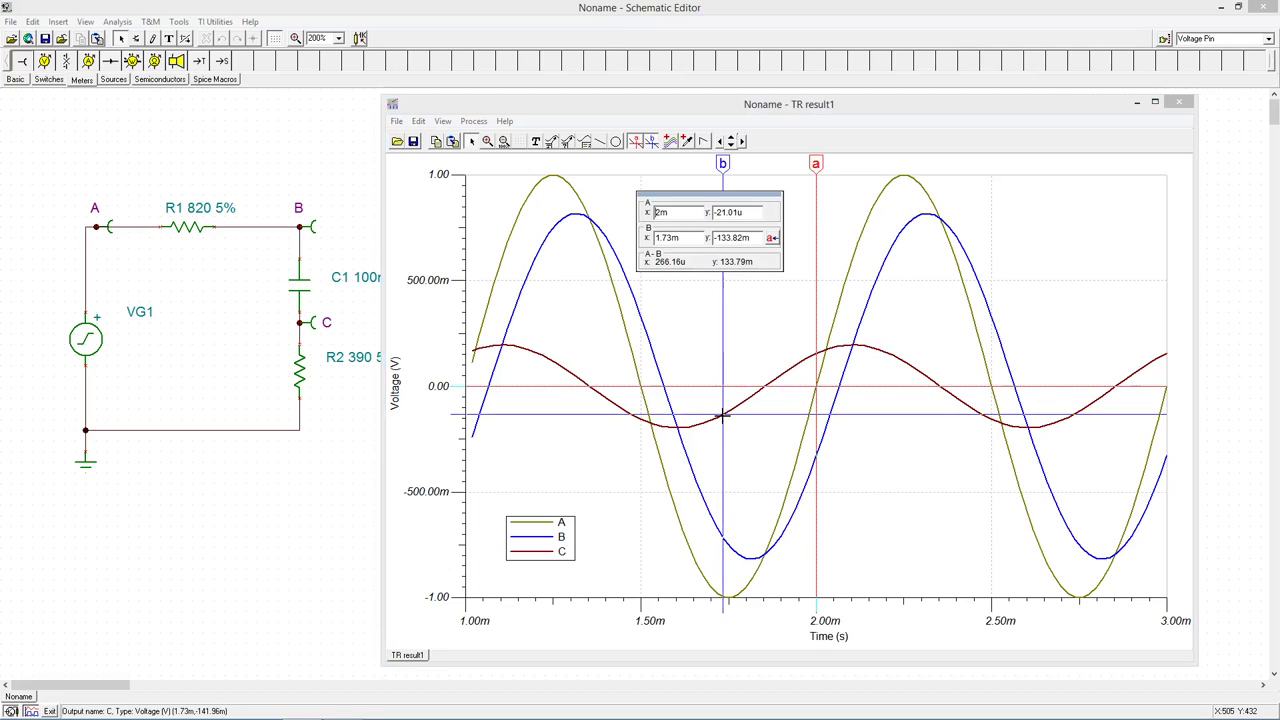
{"action": "left_click_drag", "start_coordinate": [723, 165], "coordinate": [765, 162]}
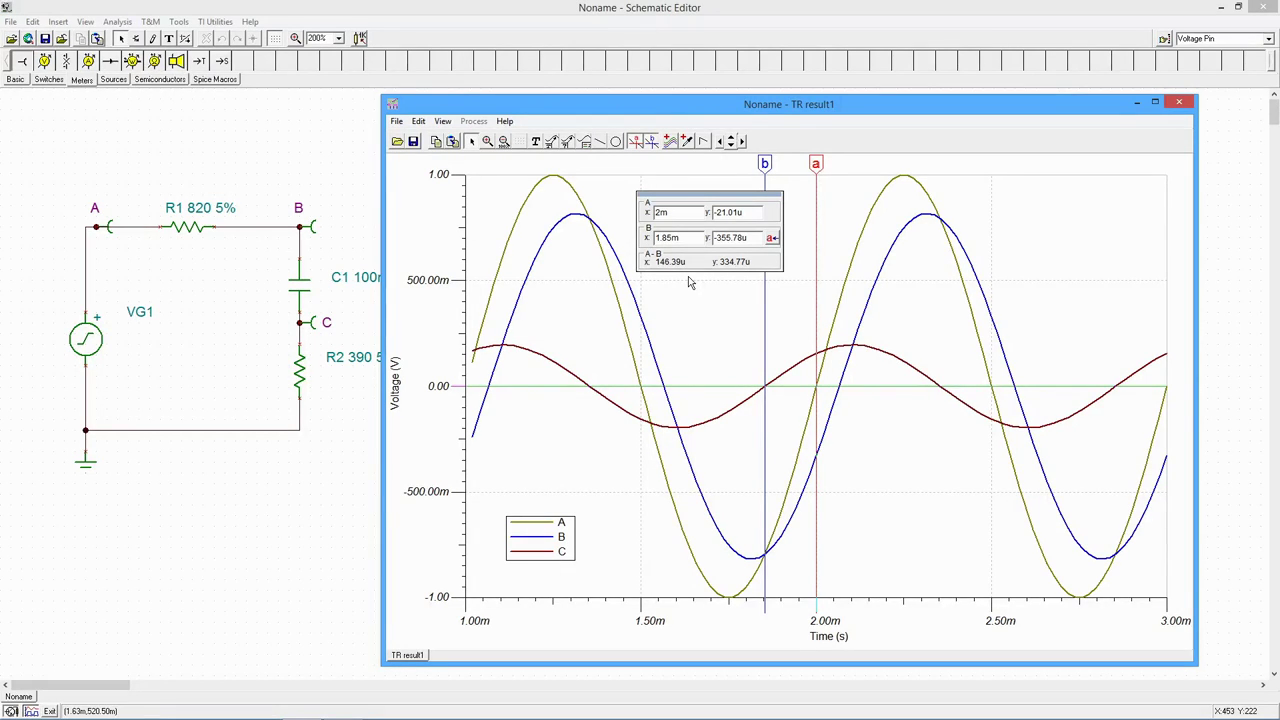
Turn off cursors a and b and delete the legend from the TR result1 graph
{"action": "left_click", "coordinate": [637, 143]}
{"action": "left_click", "coordinate": [653, 143]}
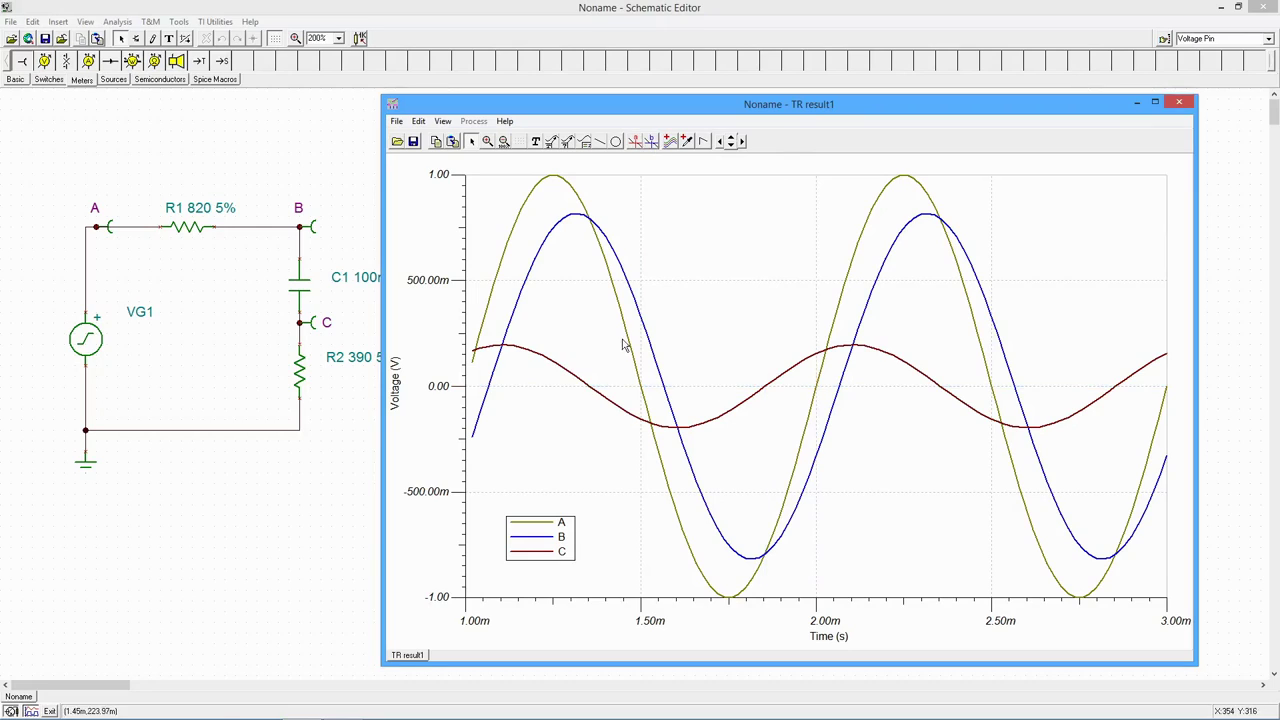
{"action": "left_click", "coordinate": [575, 528]}
{"action": "key", "text": "Delete"}
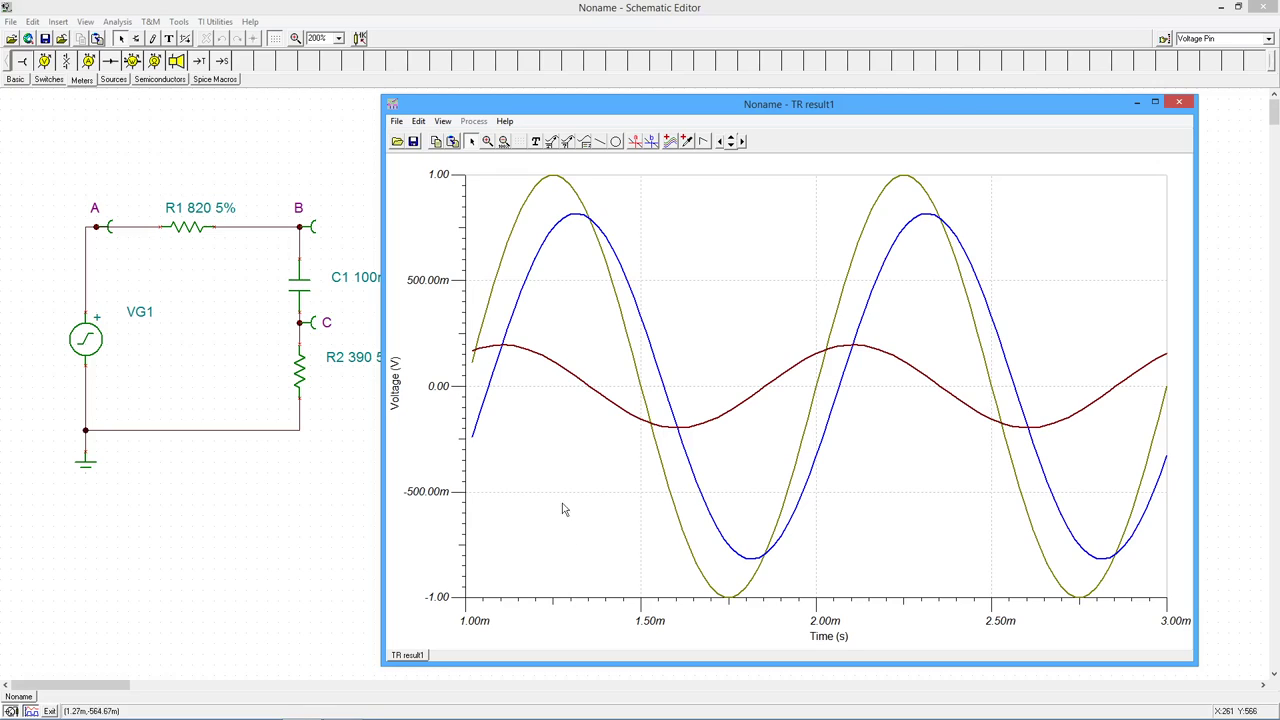
In the Post-processor, build the expression A(t)-C(t) from curves A and C
{"action": "left_click", "coordinate": [672, 142]}
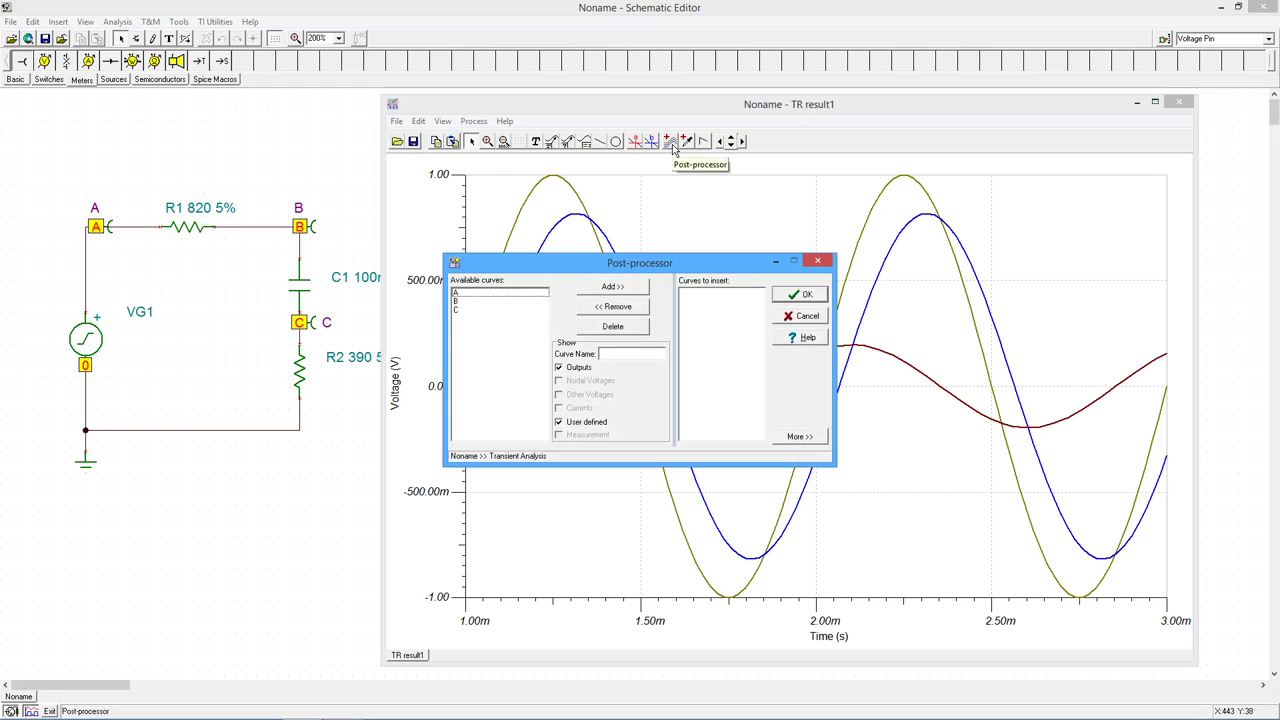
{"action": "left_click", "coordinate": [800, 437]}
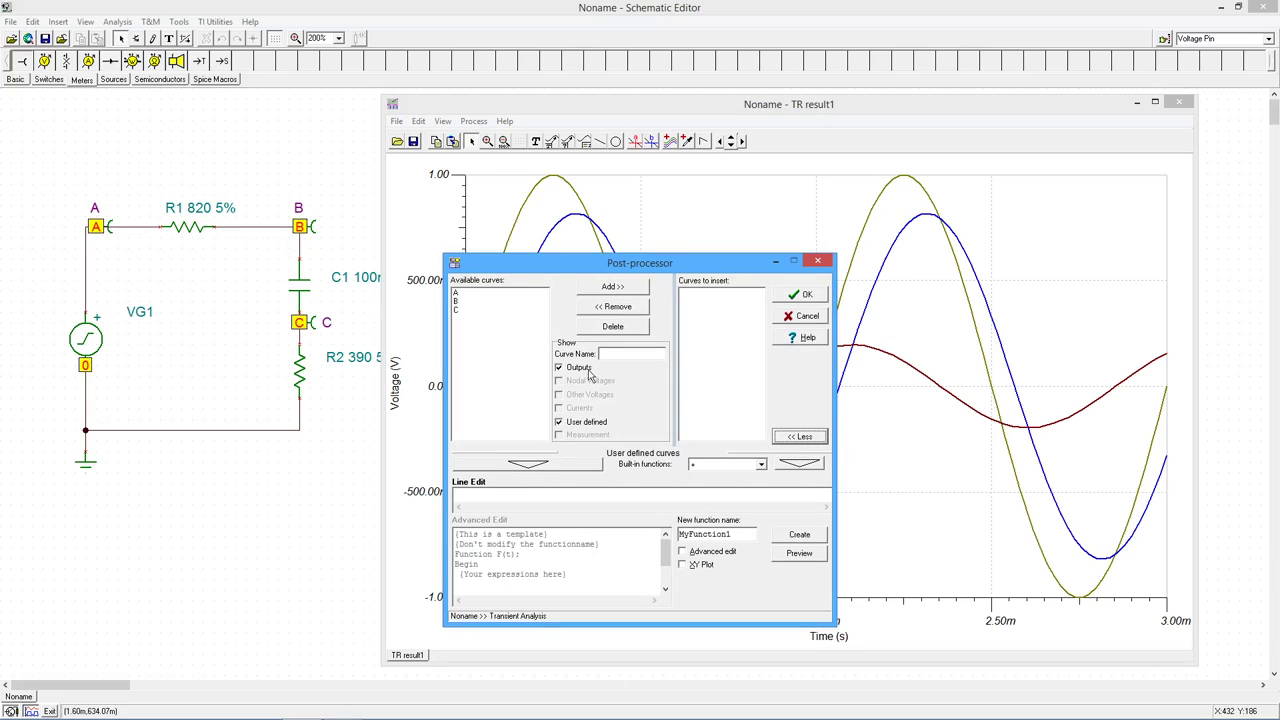
{"action": "left_click", "coordinate": [464, 294]}
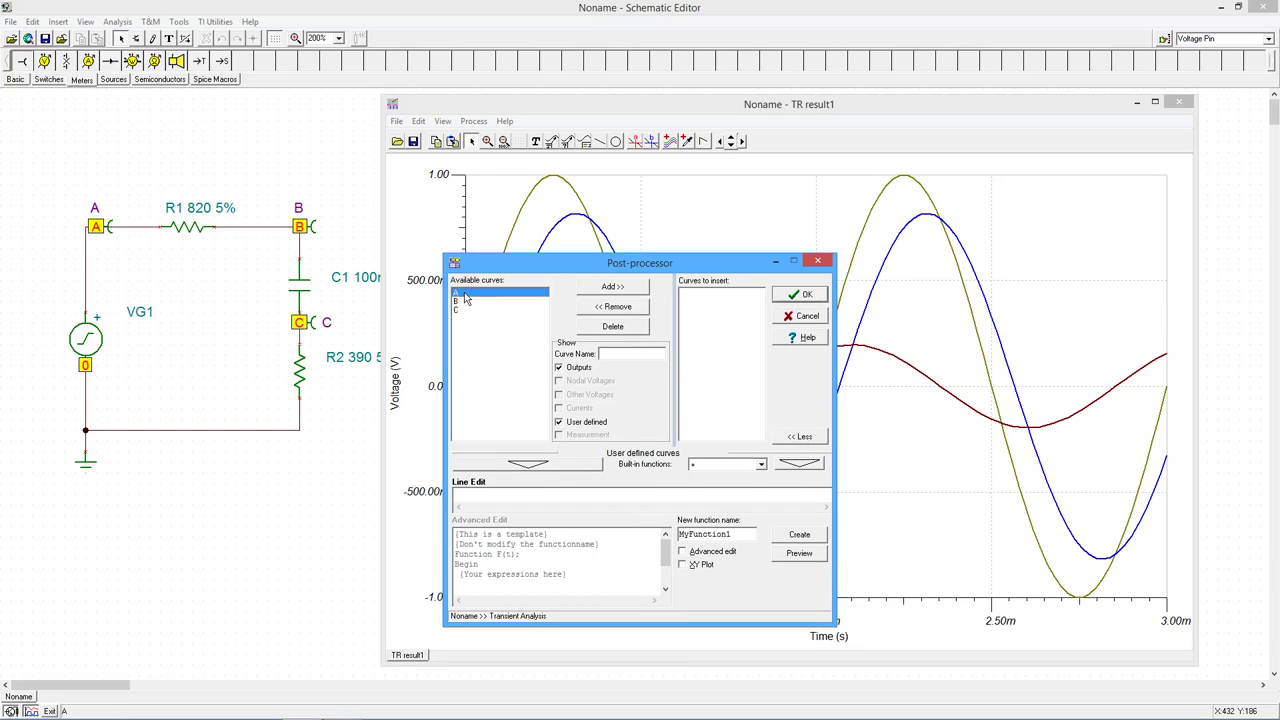
{"action": "left_click", "coordinate": [540, 467]}
{"action": "left_click", "coordinate": [761, 467]}
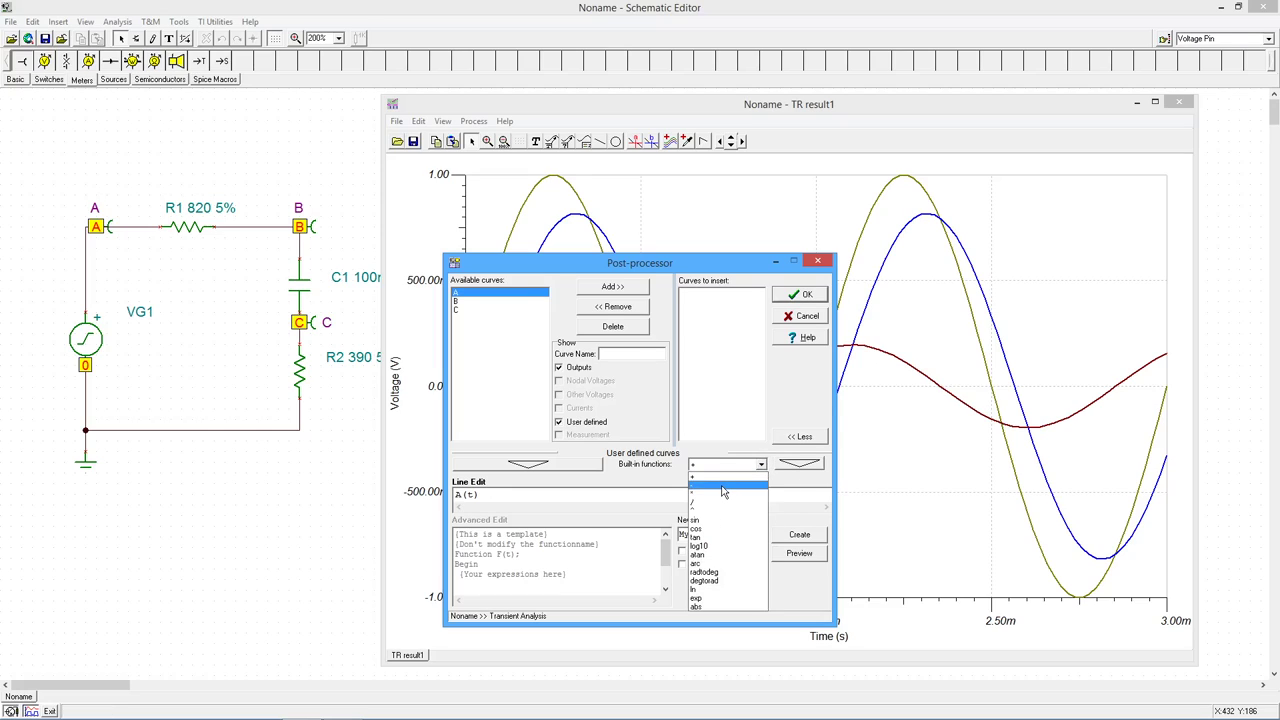
{"action": "left_click", "coordinate": [723, 489]}
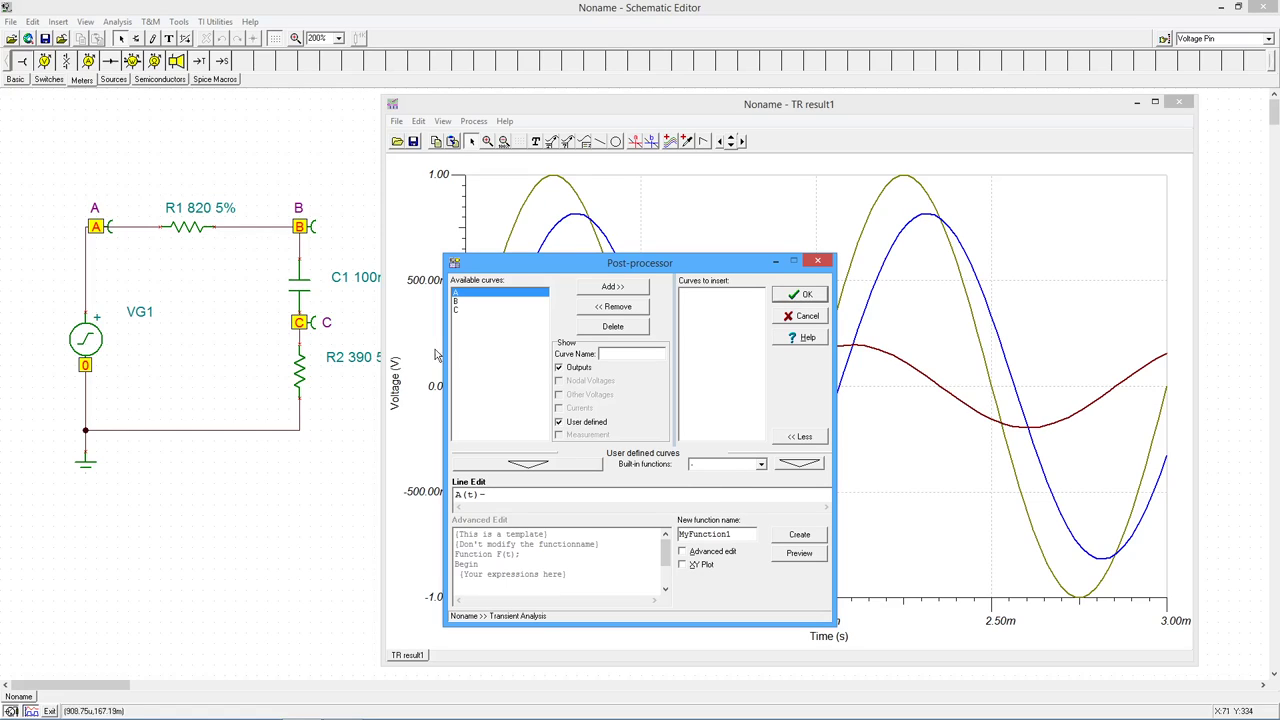
{"action": "left_click", "coordinate": [466, 311]}
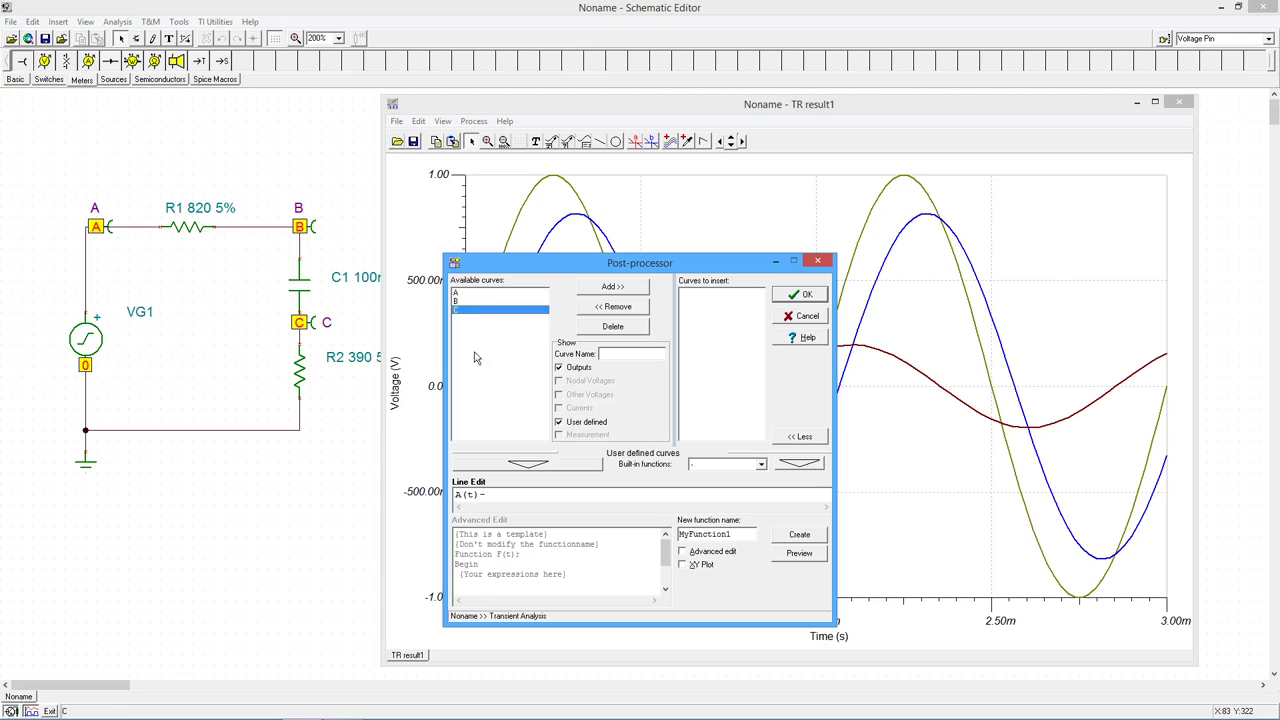
{"action": "left_click", "coordinate": [533, 466]}
Name the new function Vac, create it, and add it to the graph
{"action": "left_click_drag", "start_coordinate": [737, 536], "coordinate": [660, 535]}
{"action": "type", "text": "Vac"}
{"action": "left_click", "coordinate": [797, 537]}
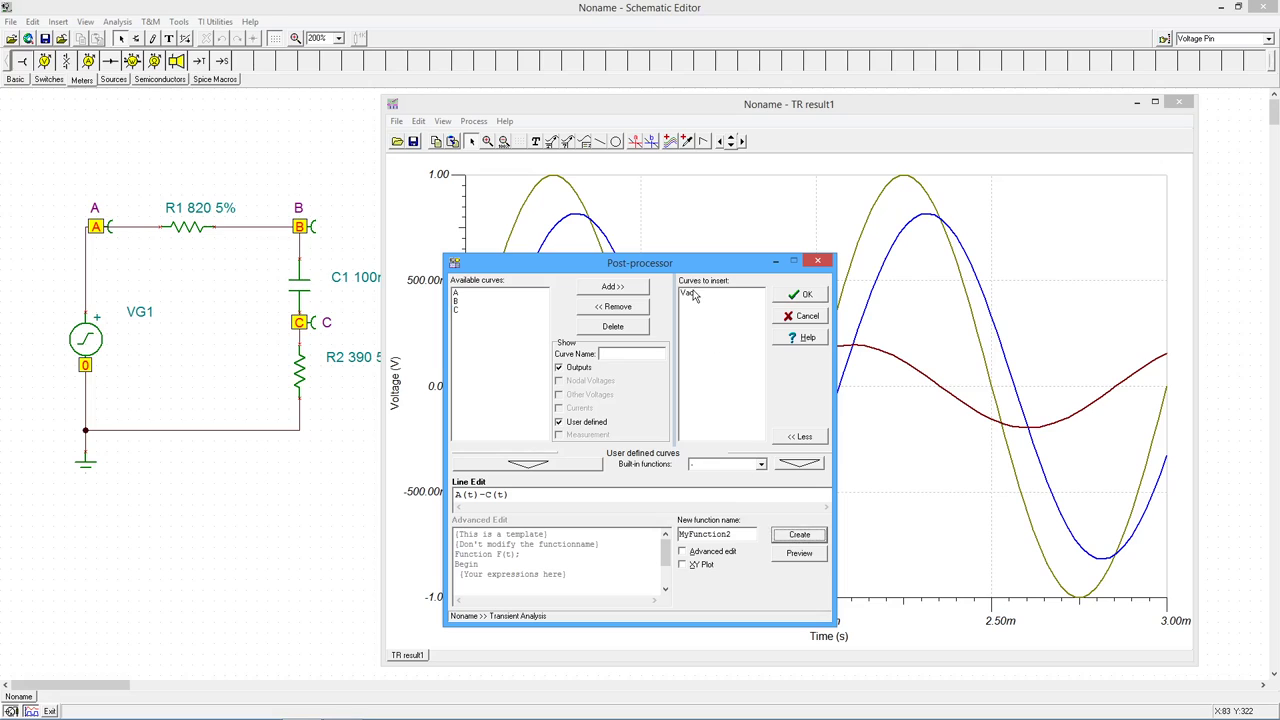
{"action": "left_click", "coordinate": [804, 298]}
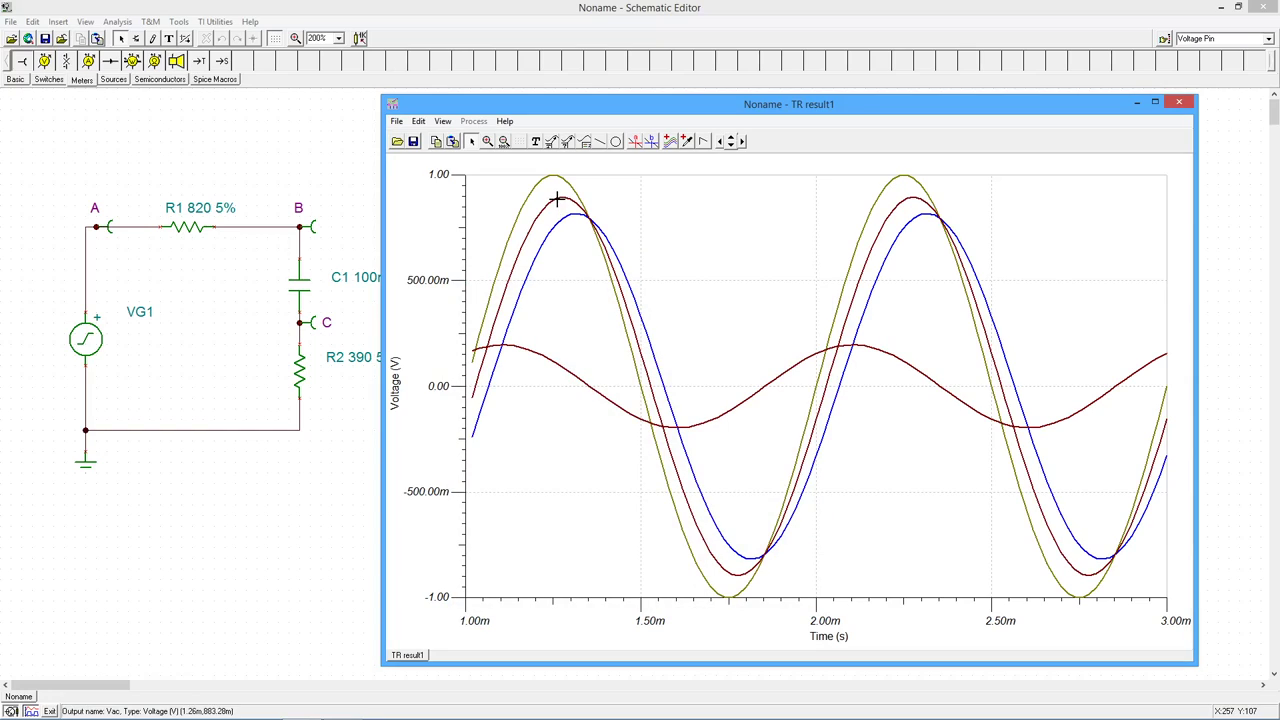
Change the Vac curve's colour from maroon to Lime in its properties dialog
{"action": "double_click", "coordinate": [557, 200]}
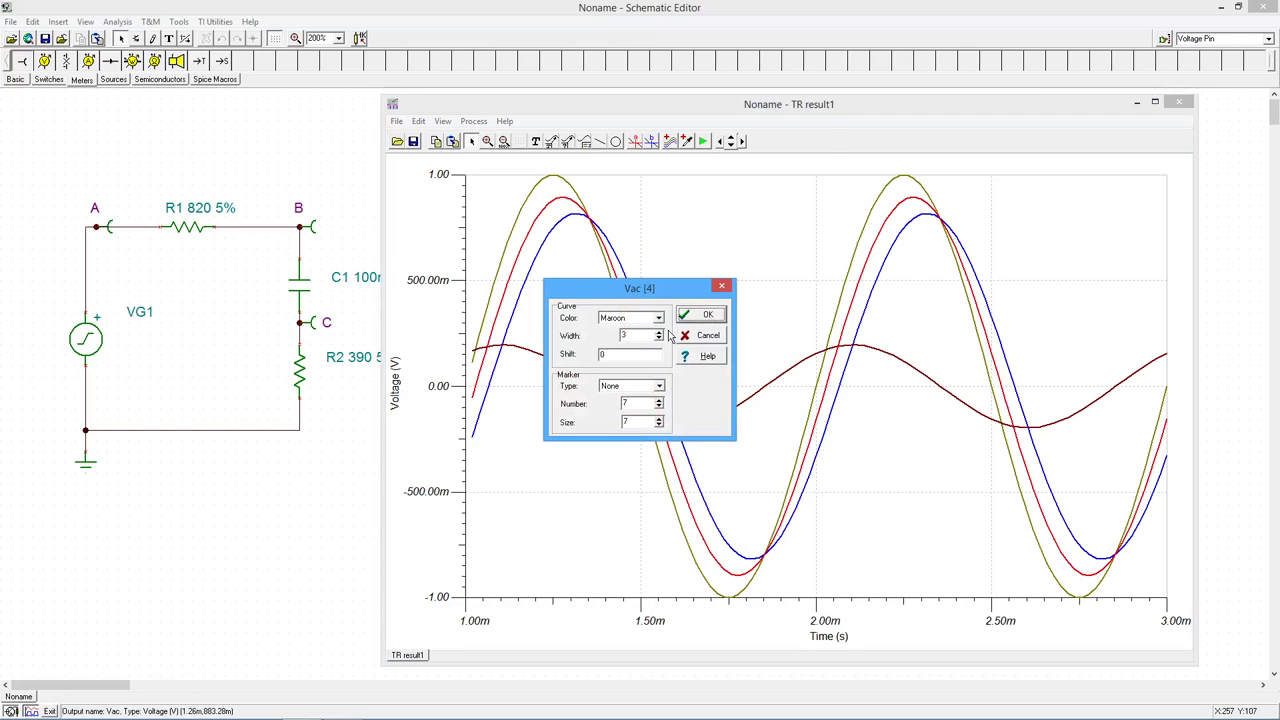
{"action": "left_click", "coordinate": [659, 318]}
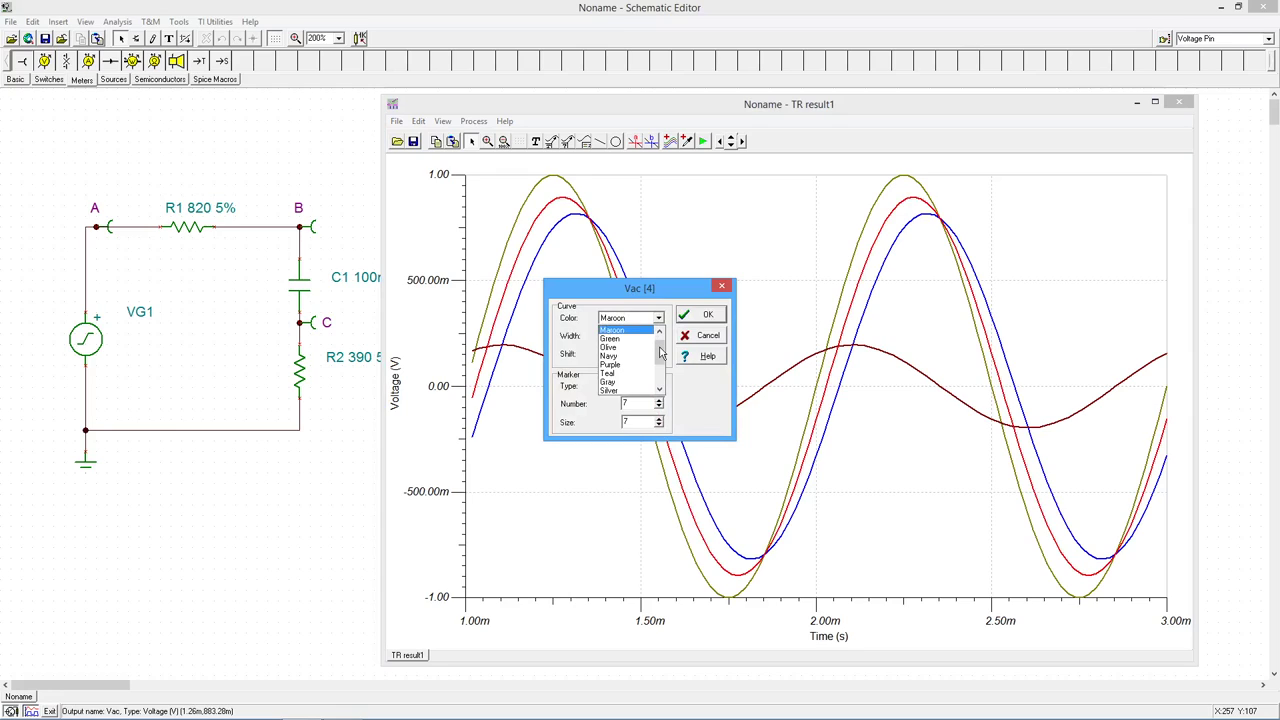
{"action": "left_click_drag", "start_coordinate": [660, 352], "coordinate": [660, 367]}
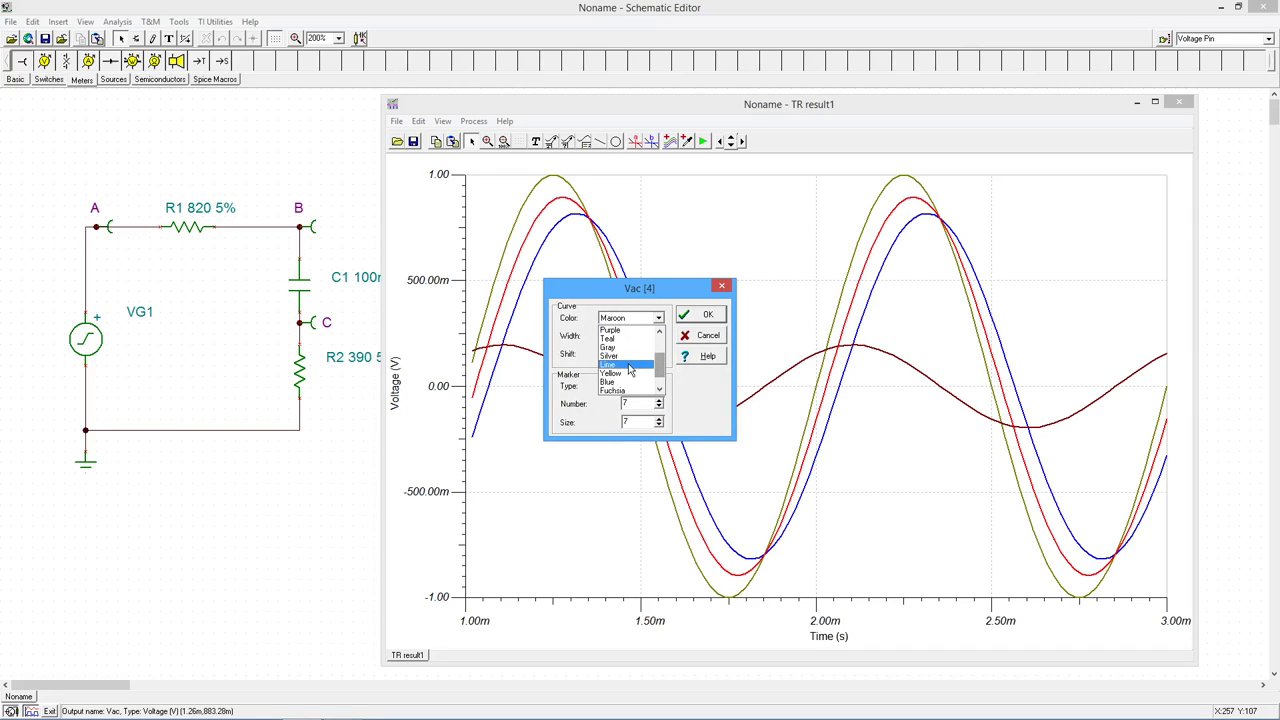
{"action": "left_click", "coordinate": [628, 368]}
{"action": "left_click", "coordinate": [715, 317]}
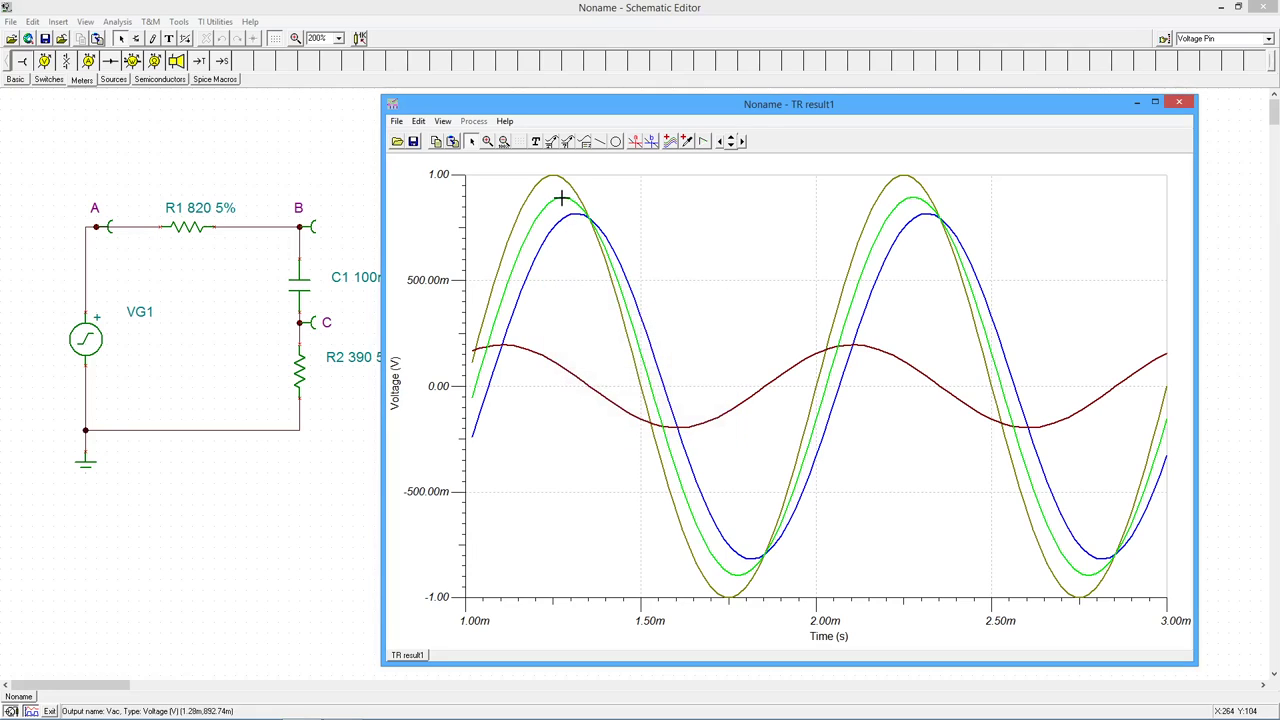
Add a lower-left legend, then measure the Vac peak (about 876.51m) with cursor a and remove it
{"action": "left_click", "coordinate": [587, 143]}
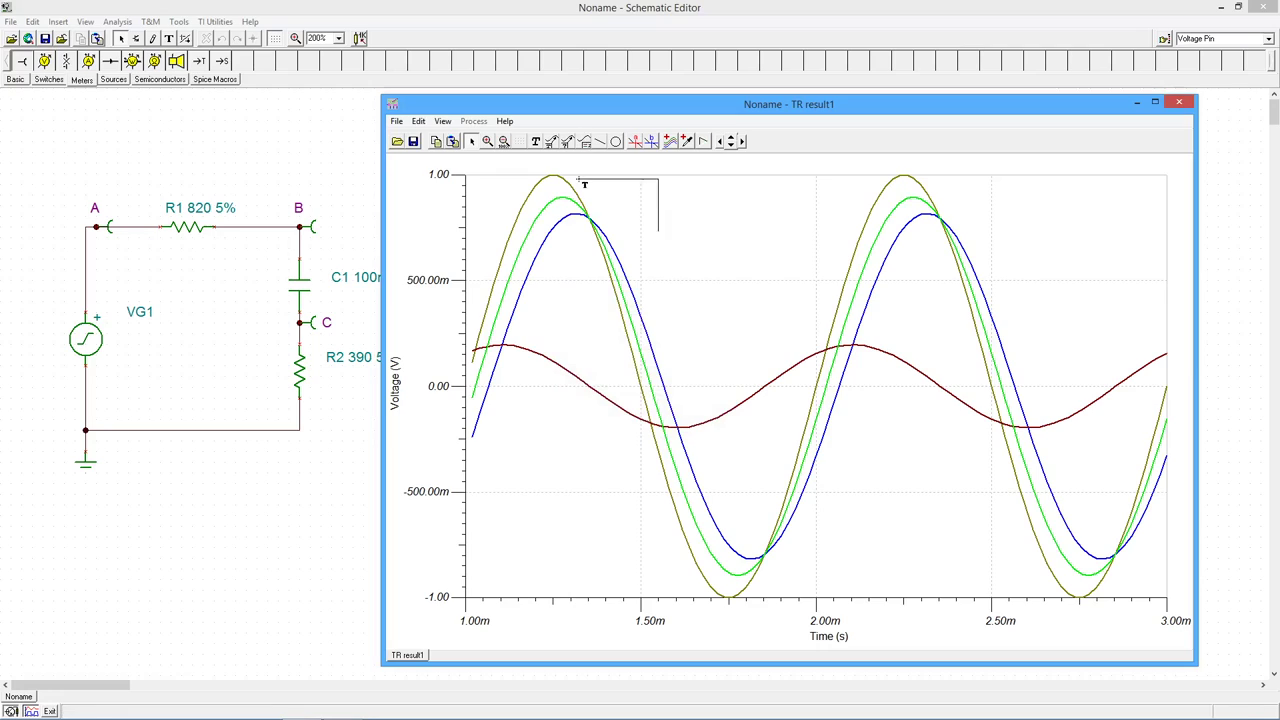
{"action": "left_click", "coordinate": [499, 511]}
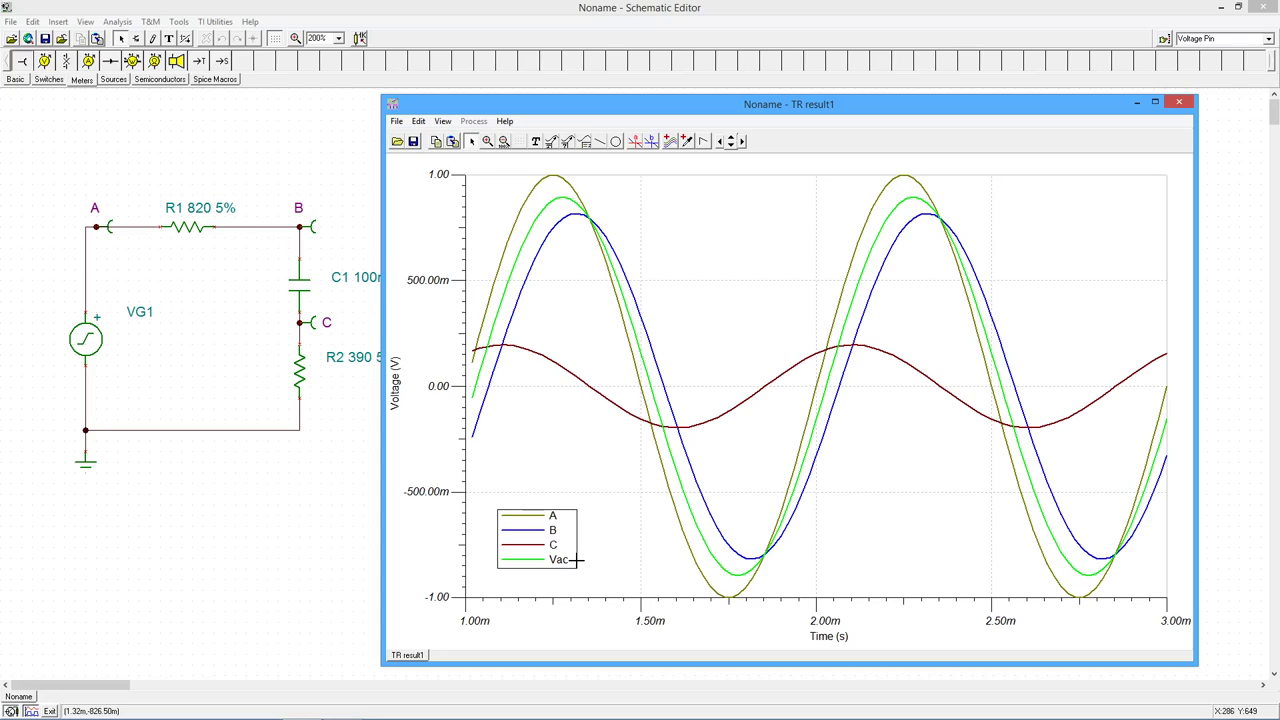
{"action": "left_click", "coordinate": [637, 145]}
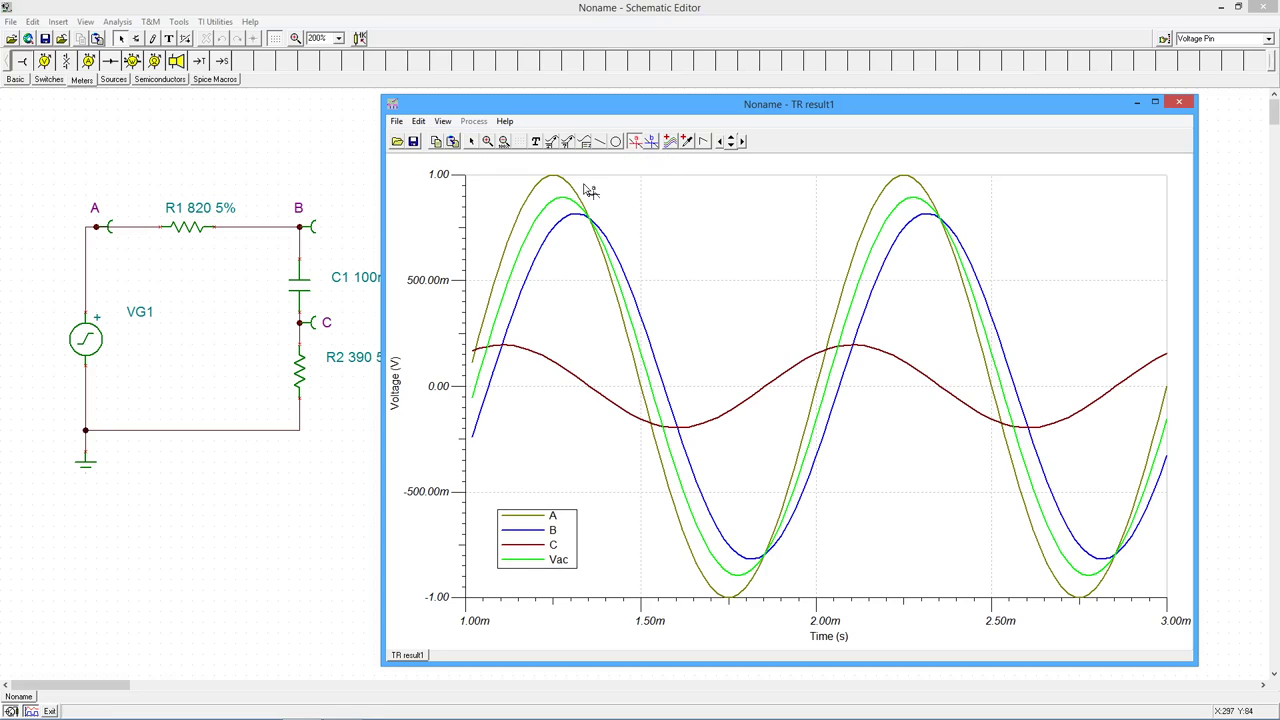
{"action": "left_click", "coordinate": [555, 203]}
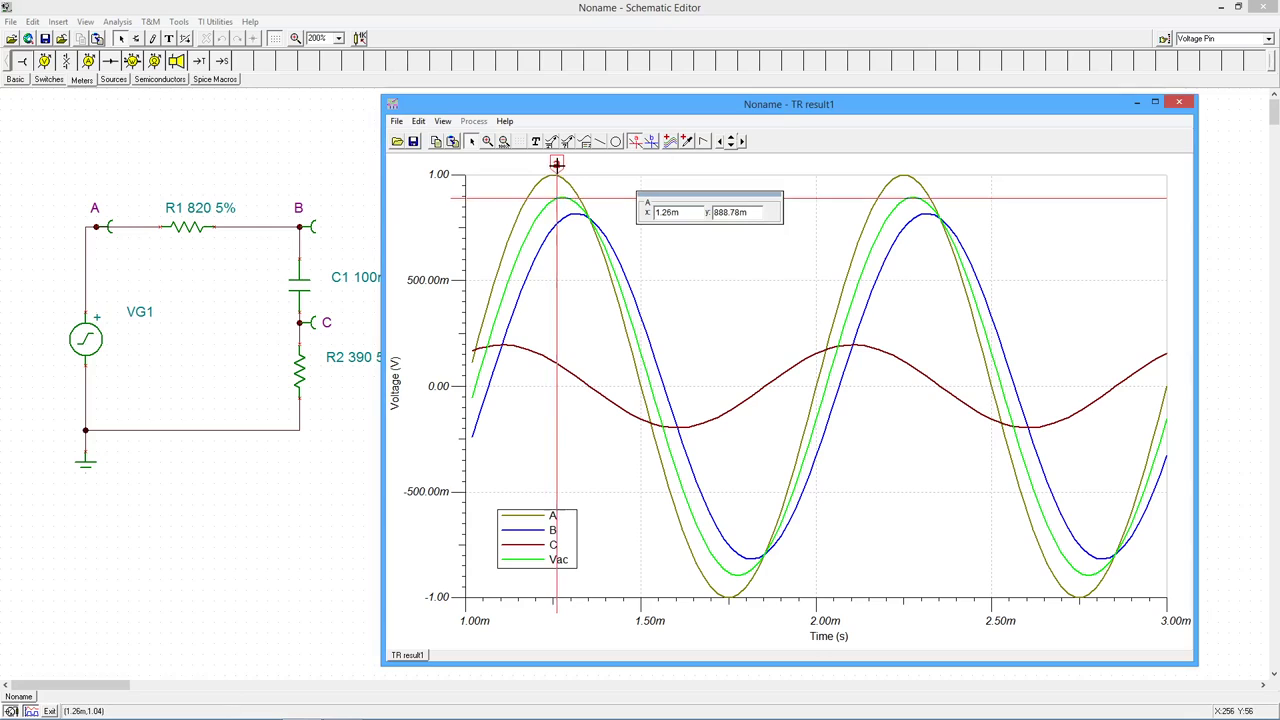
{"action": "left_click_drag", "start_coordinate": [552, 166], "coordinate": [551, 220]}
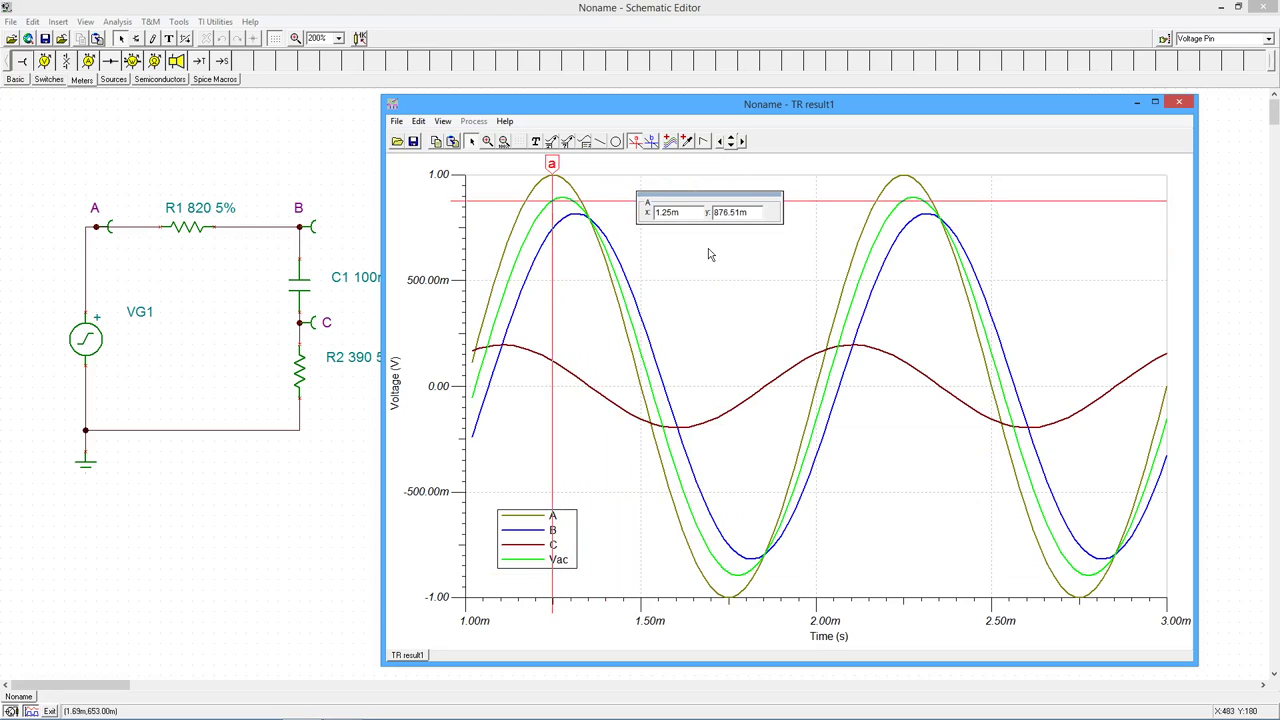
{"action": "left_click", "coordinate": [638, 142]}
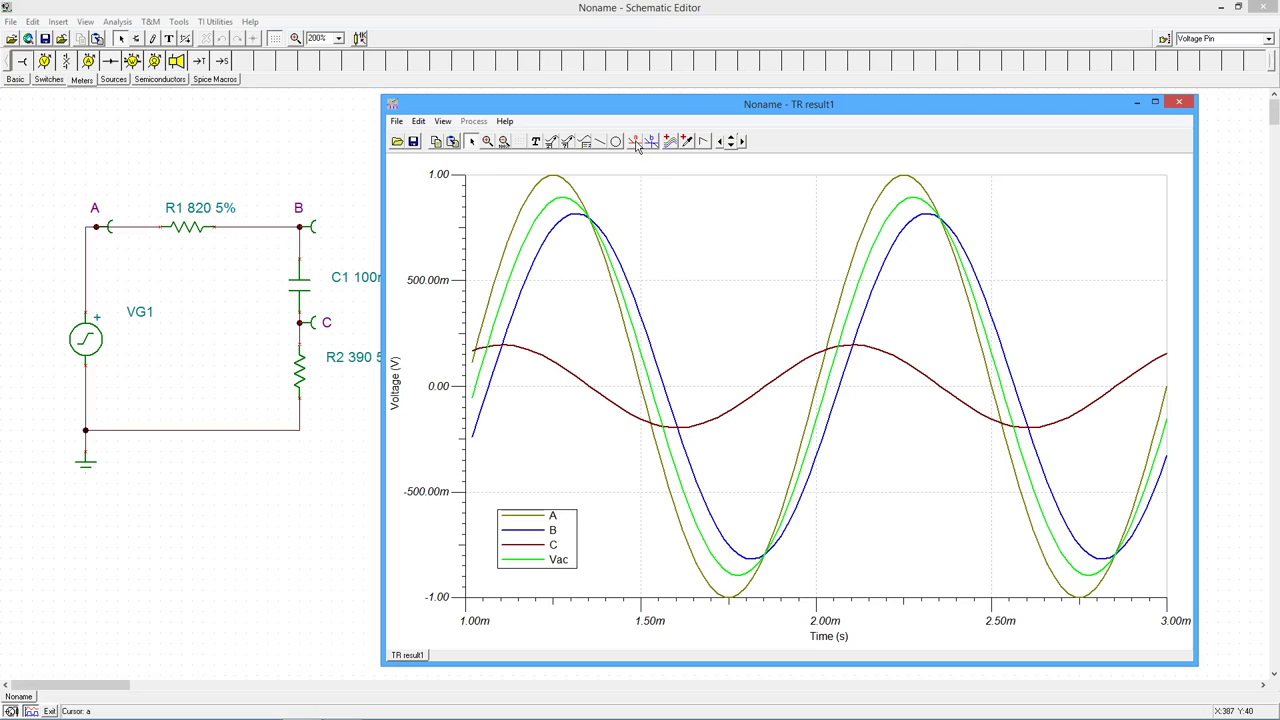
Close the TR result1 graph window without using any File menu option
{"action": "left_click", "coordinate": [396, 122]}
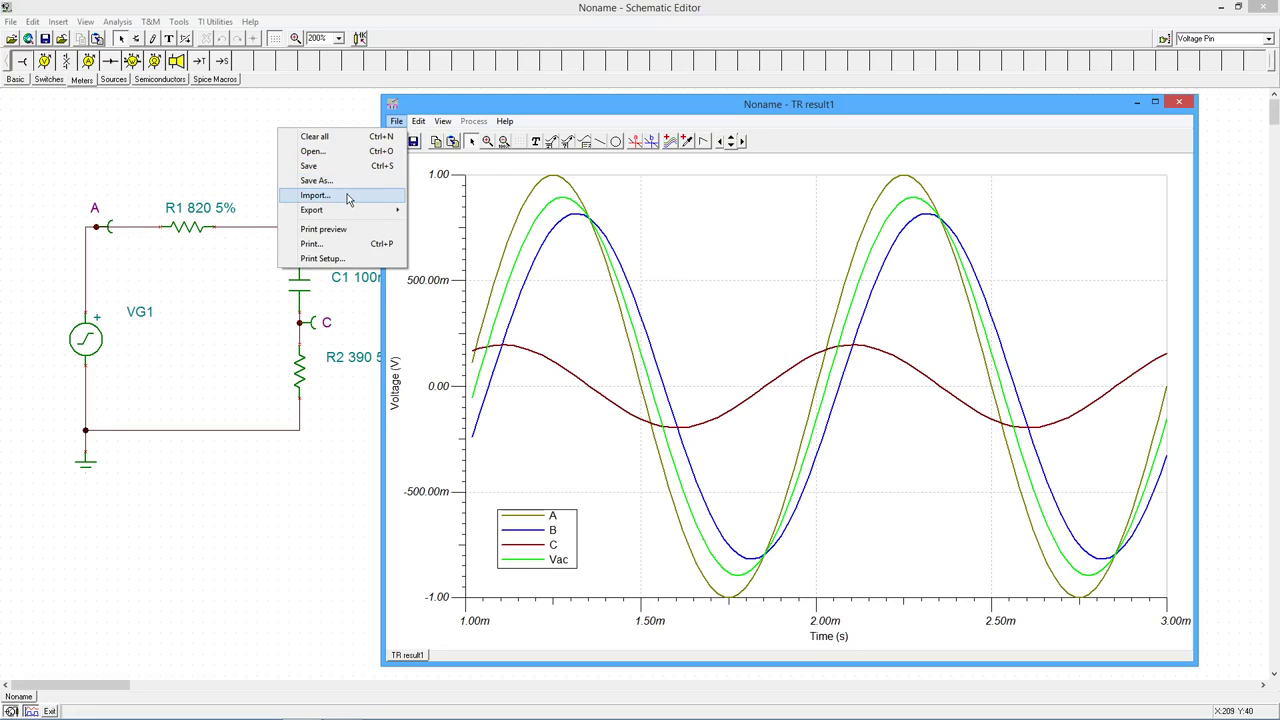
{"action": "mouse_move", "coordinate": [351, 209]}
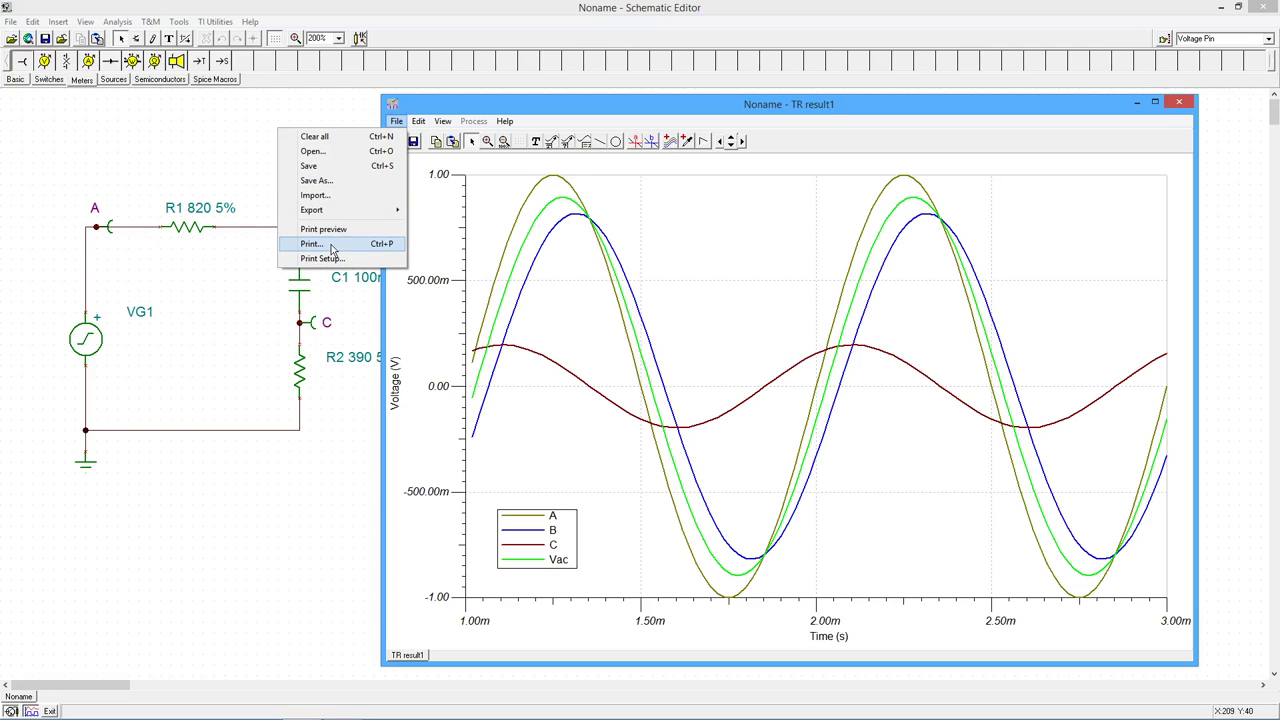
{"action": "left_click", "coordinate": [492, 108]}
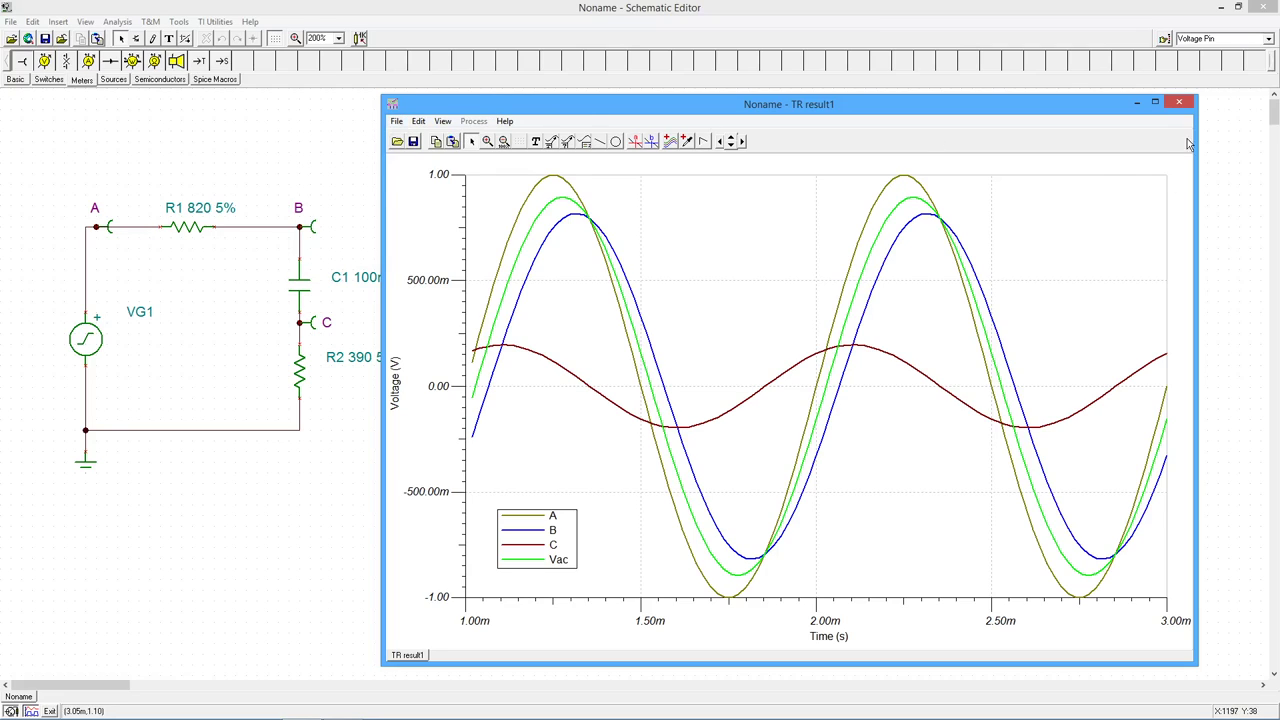
{"action": "left_click", "coordinate": [1181, 104]}
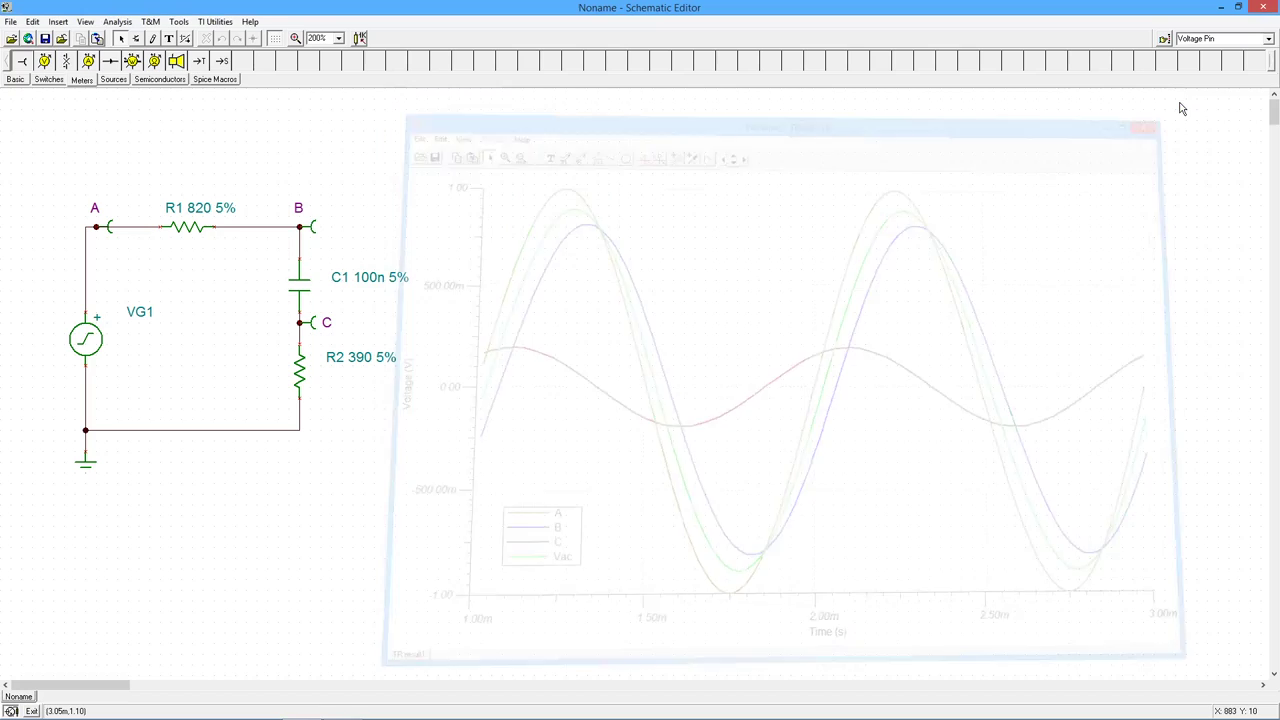